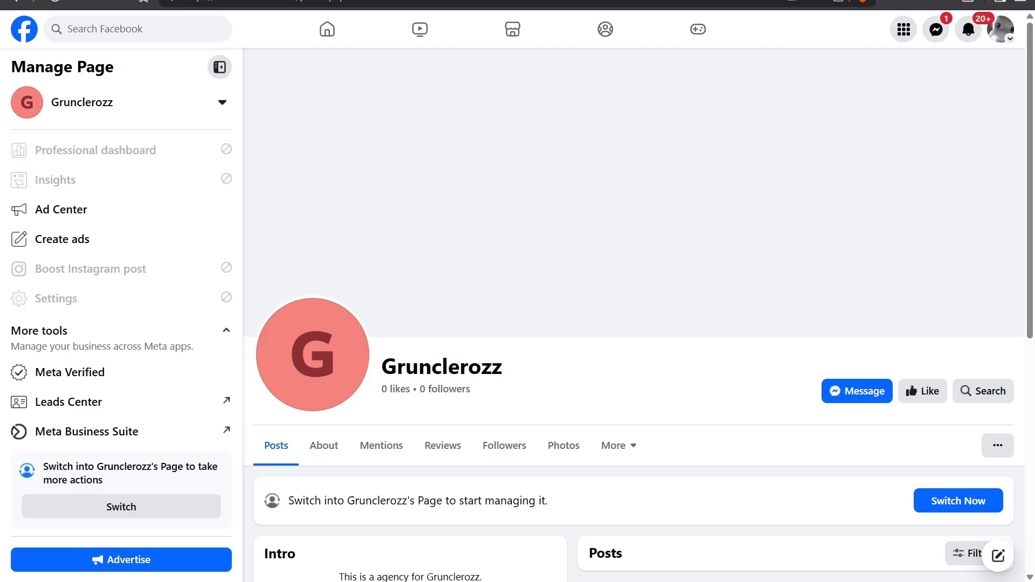
- Switch to the Make website and sign up for a free account through the other sign-up options
left_click(302, 2)
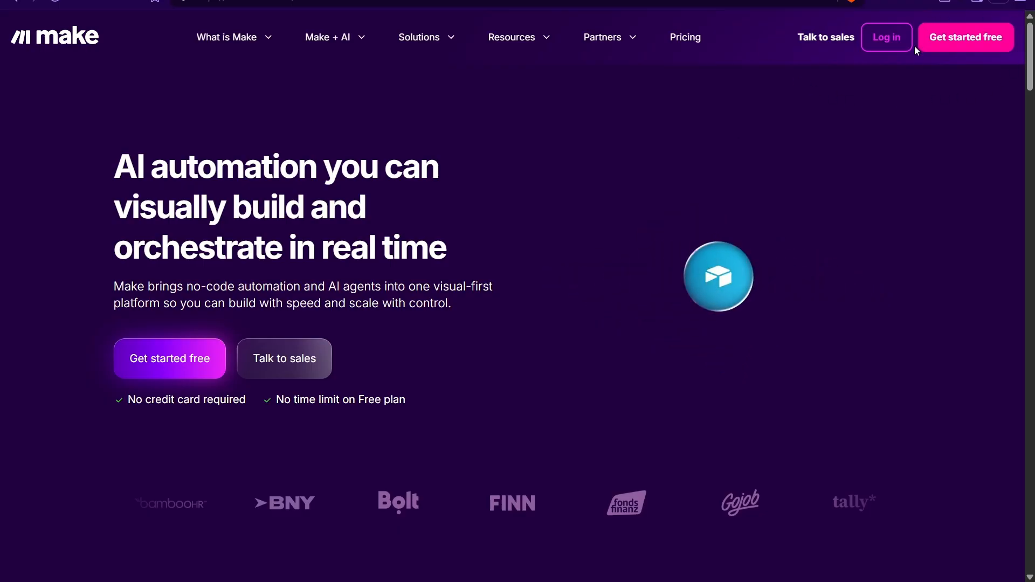
left_click(978, 48)
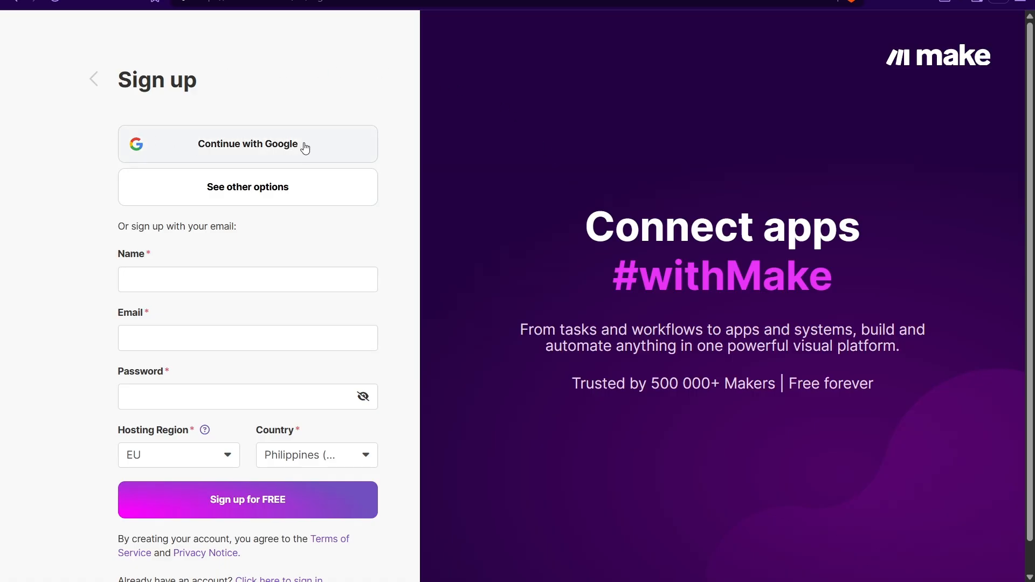
left_click(239, 187)
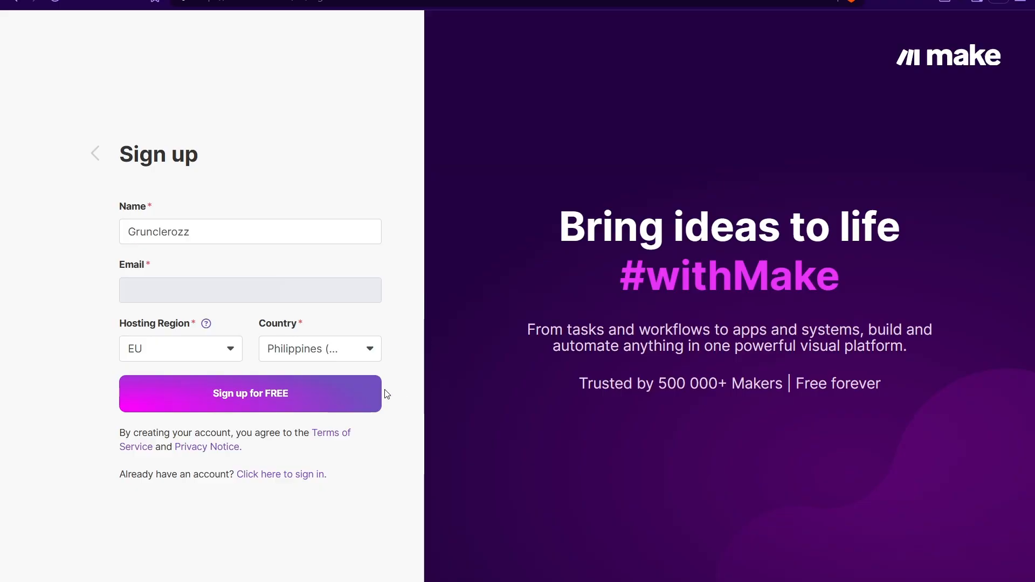
left_click(276, 392)
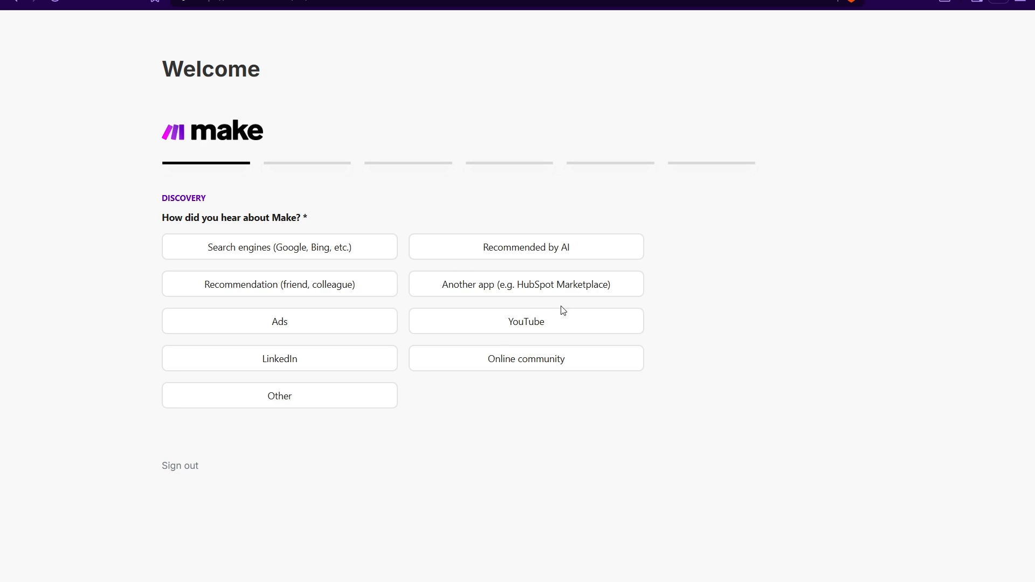
- Answer the onboarding questions, choosing Other as discovery source and prior use of other integration or automation platforms as experience
left_click(331, 405)
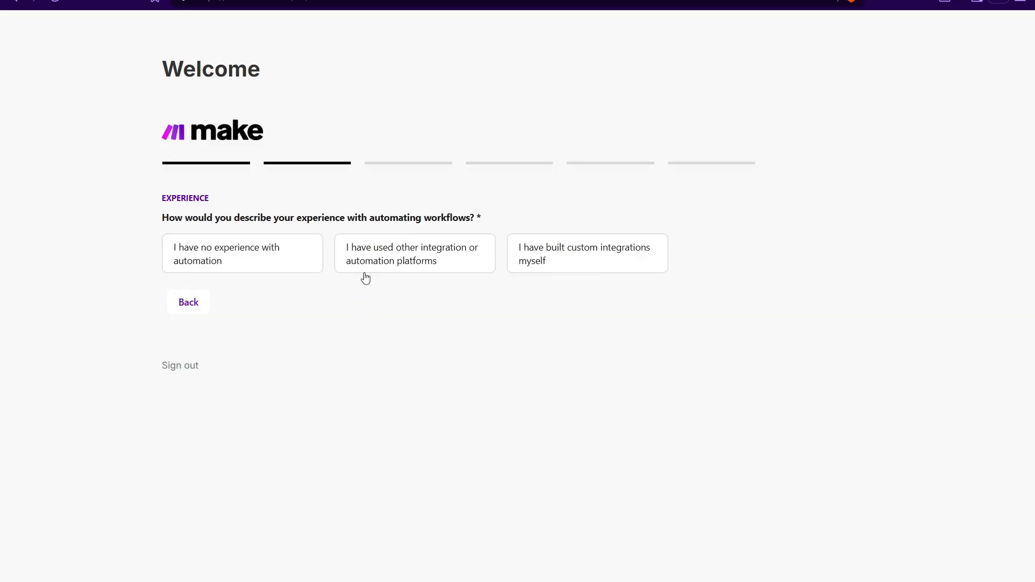
left_click(487, 269)
left_click(231, 260)
- Select Youtube, Wordpress and OpenAI as the planned apps and complete the onboarding questionnaire
left_click(431, 439)
left_click(254, 362)
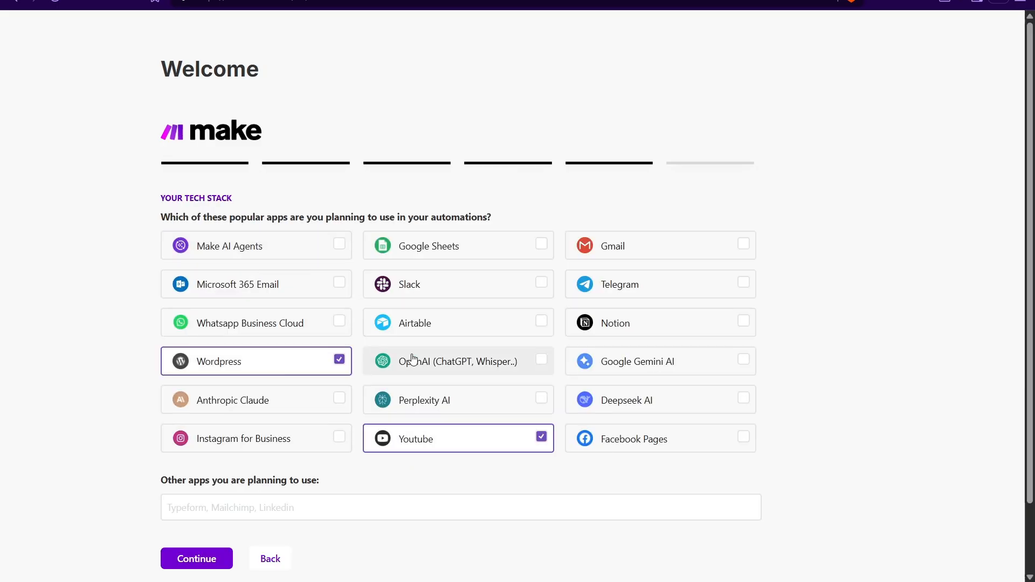
left_click(412, 361)
left_click(201, 558)
left_click(221, 343)
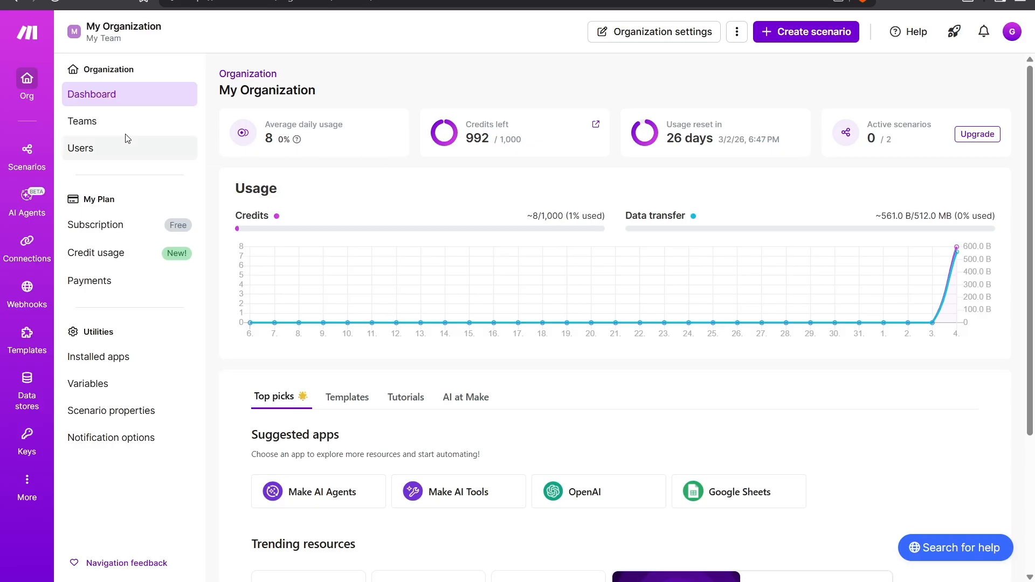
- Open the scenarios overview and browse the public templates for ready-made automations
left_click(23, 151)
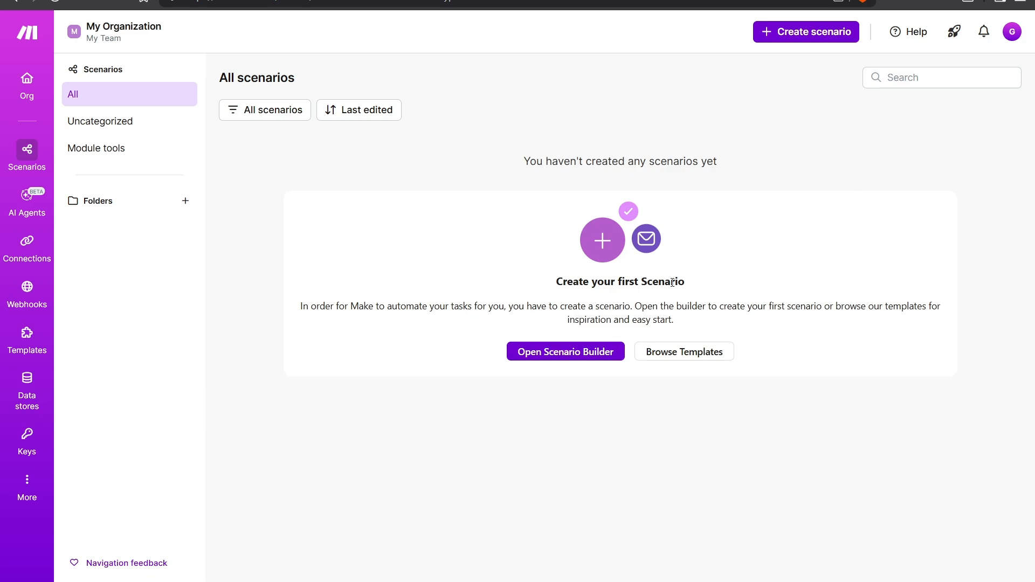
left_click(707, 350)
scroll(372, 98, "down", 1)
mouse_move(396, 194)
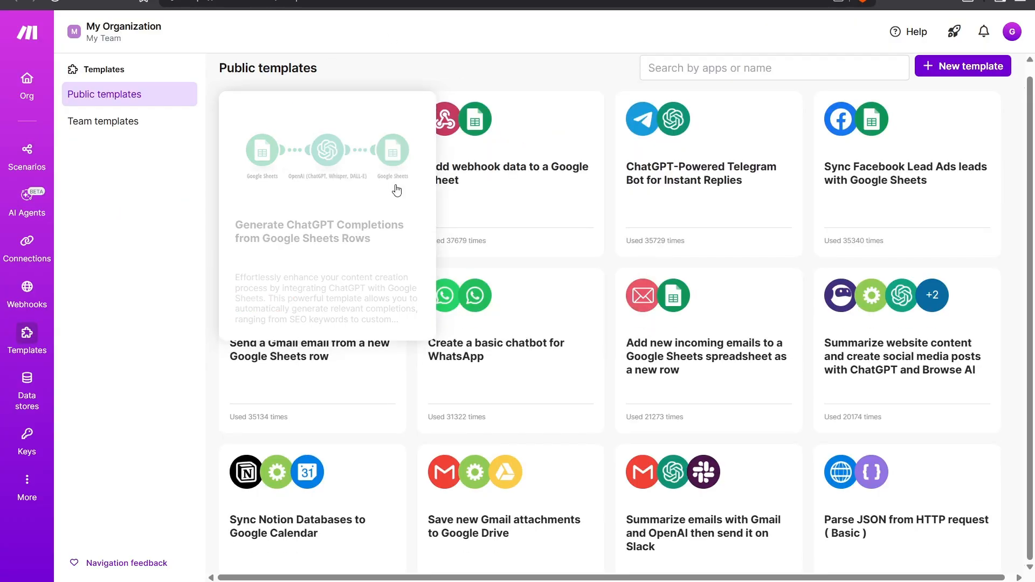
scroll(398, 197, "down", 5)
mouse_move(352, 255)
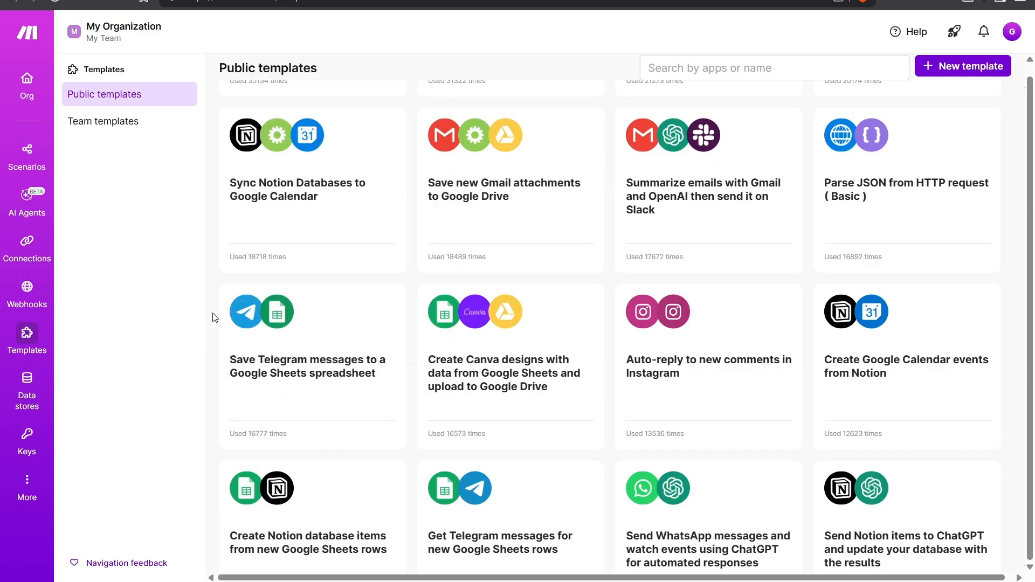
scroll(215, 316, "up", 6)
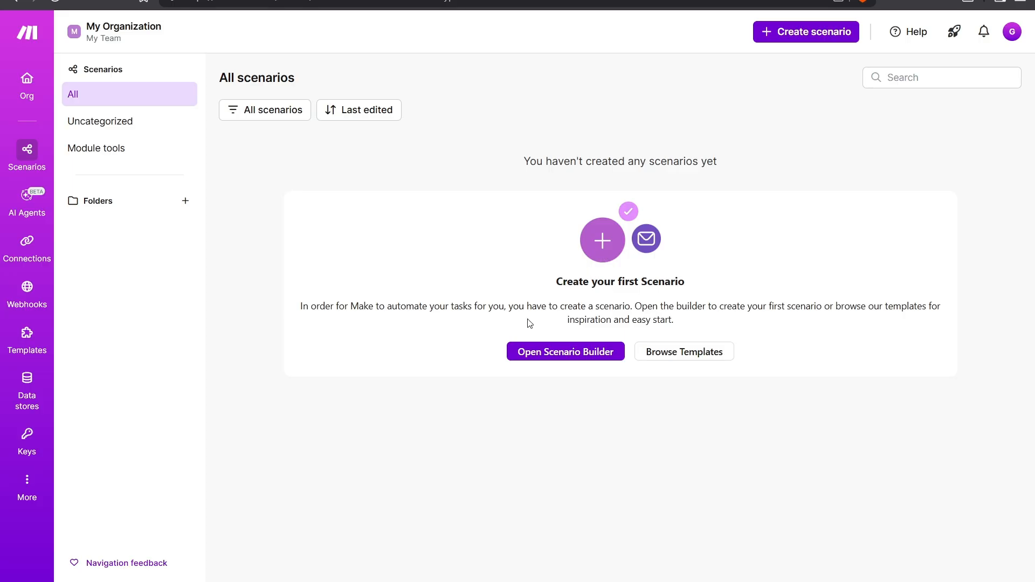
- Create a new scenario and add the Facebook Lead Ads Watch Leads module as its trigger
left_click(551, 357)
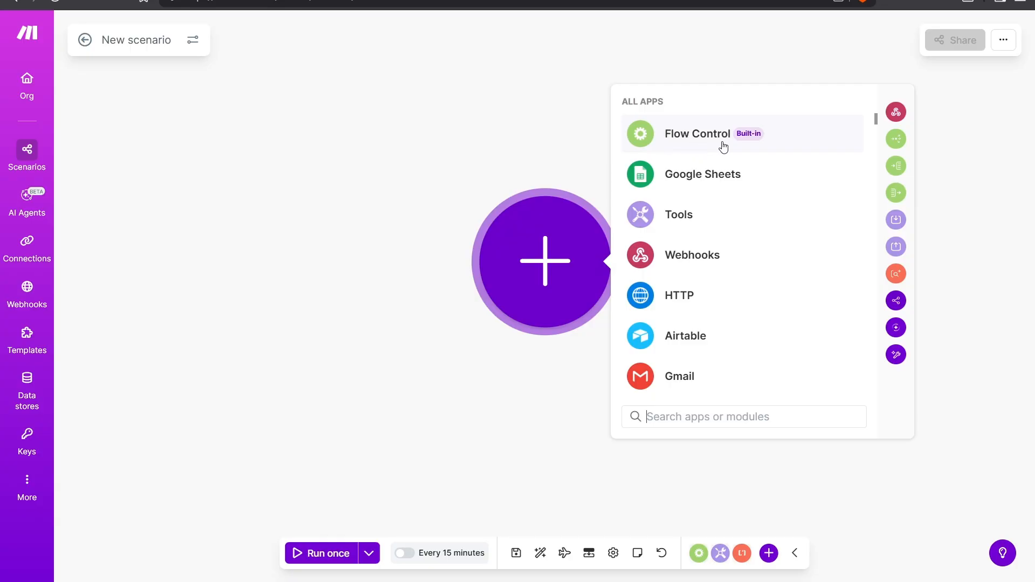
left_click(687, 418)
type("Facebook Leads")
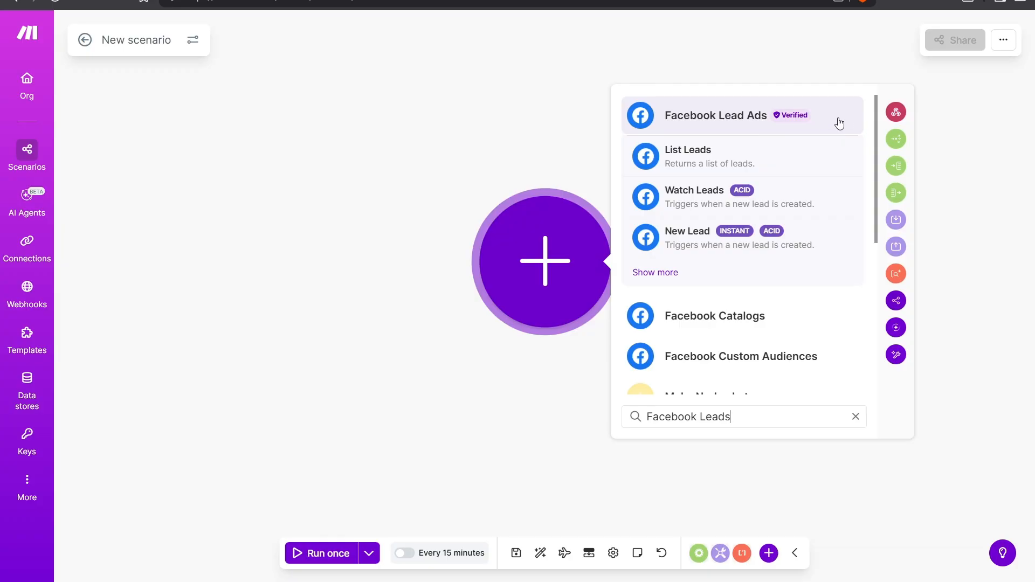
left_click(724, 120)
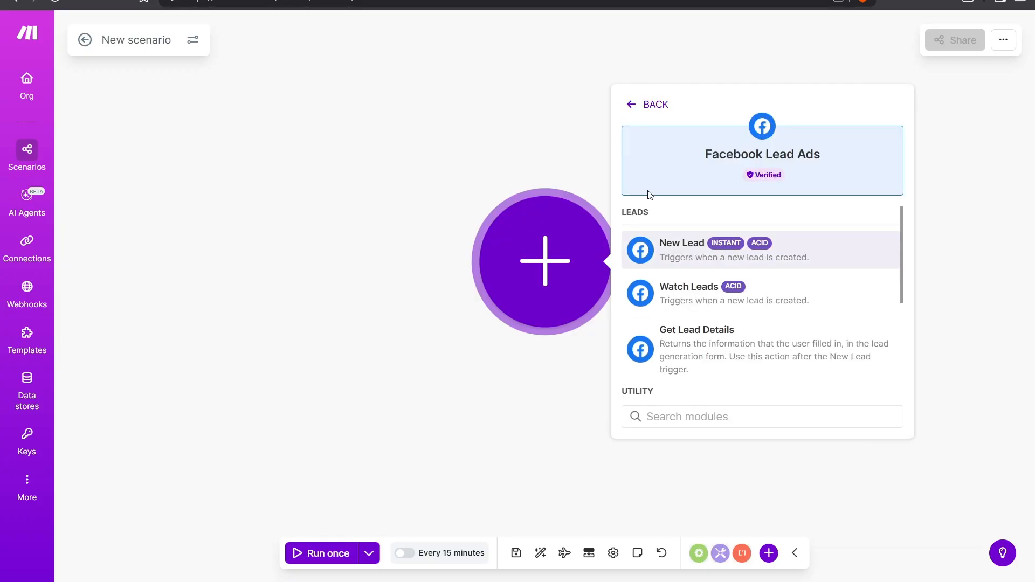
left_click_drag(619, 213, 654, 214)
left_click(670, 213)
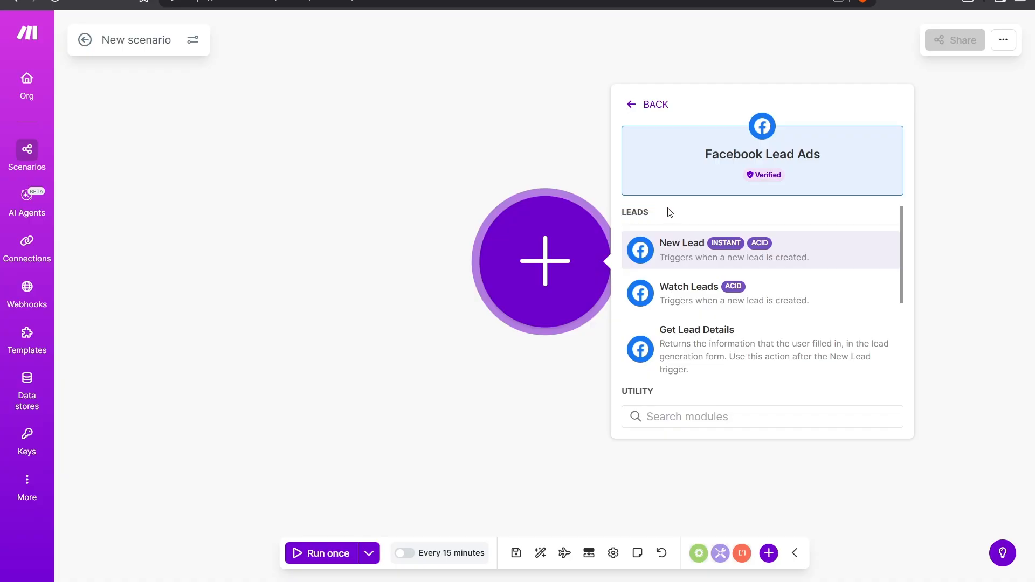
left_click(670, 299)
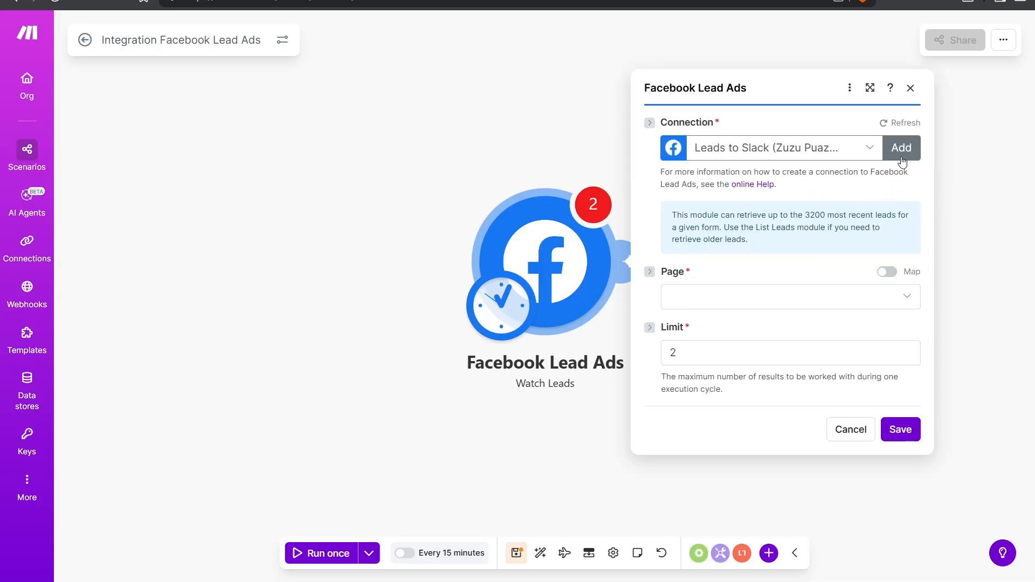
- Add a Facebook connection named "Instant Slack Notifs" to the module, authorize it with Facebook and refresh the connection list
left_click(902, 151)
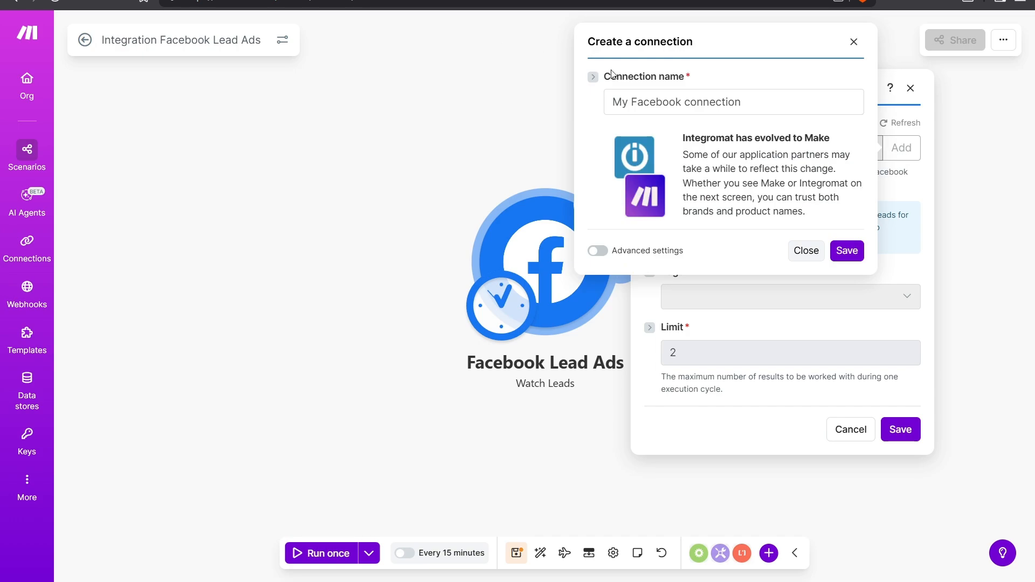
triple_click(722, 108)
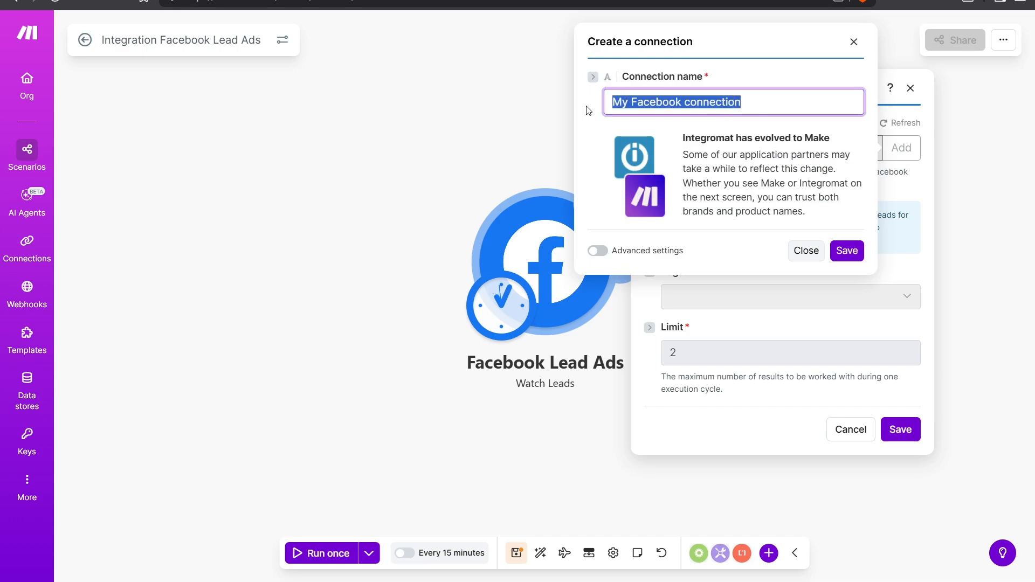
type("Instan")
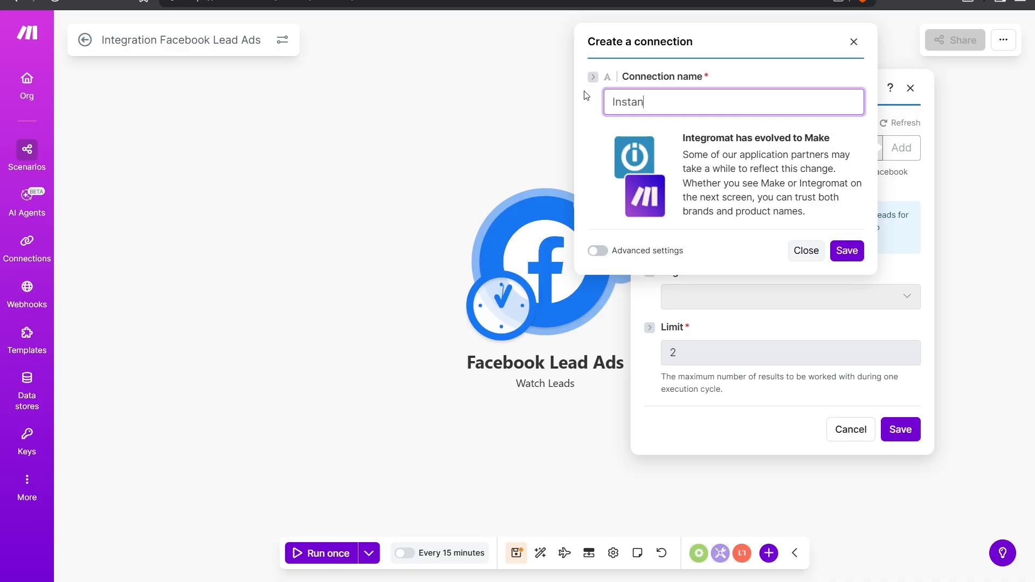
type("t Slack Notifciati")
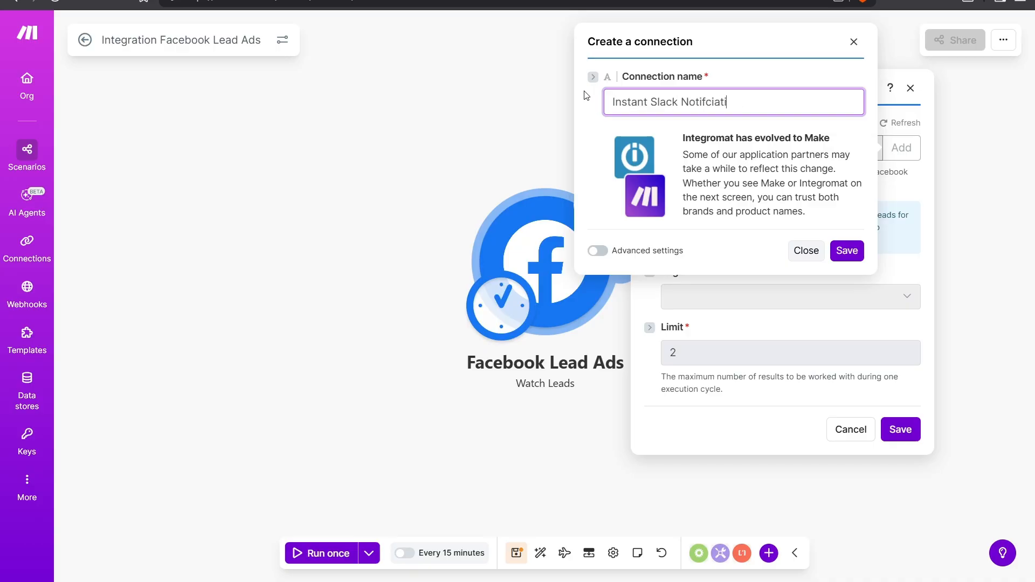
type("on")
key("BackSpace")
key("BackSpace")
key("BackSpace")
key("BackSpace")
key("BackSpace")
key("BackSpace")
key("BackSpace")
type("s")
left_click(756, 131)
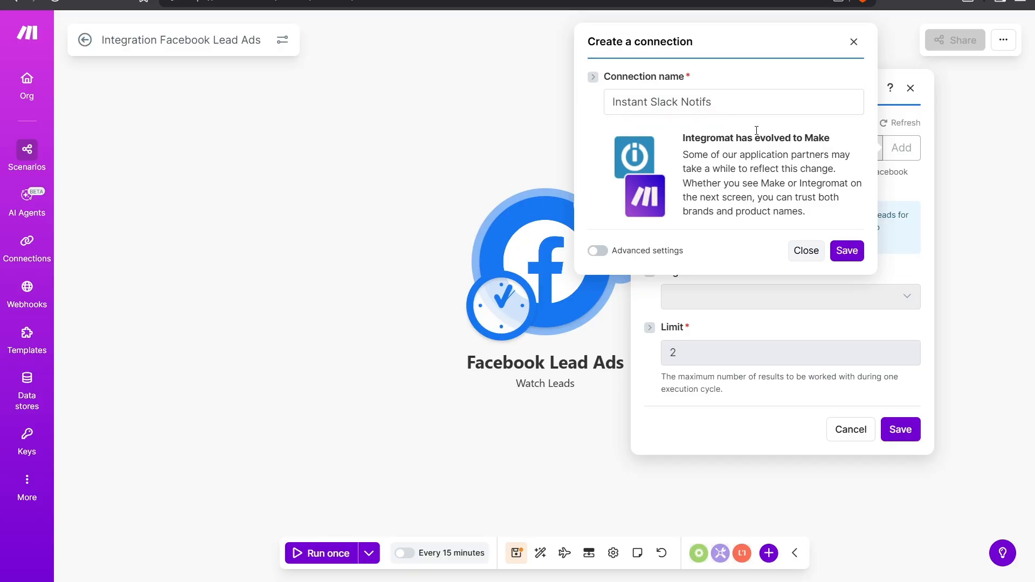
left_click(845, 252)
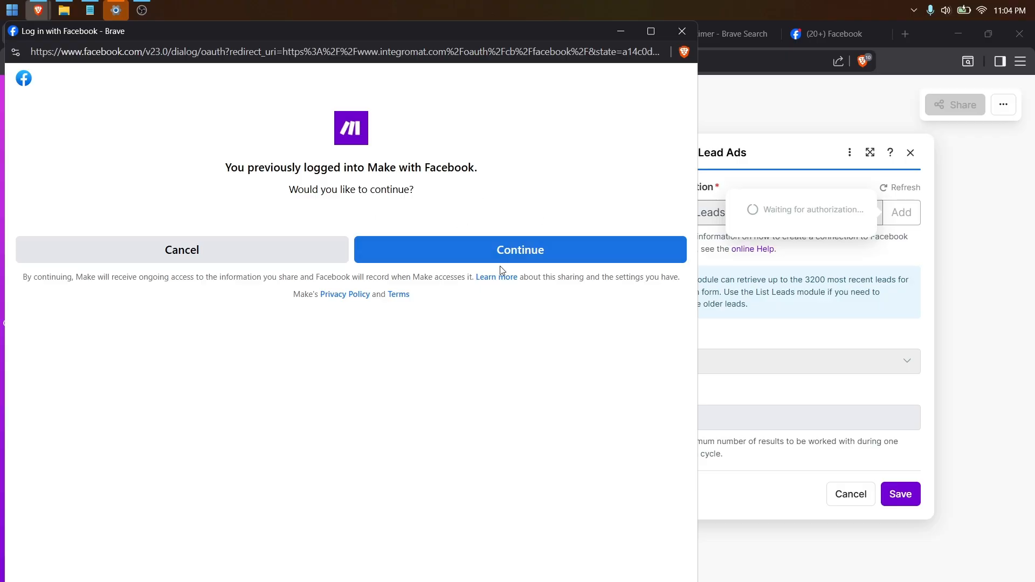
left_click(521, 263)
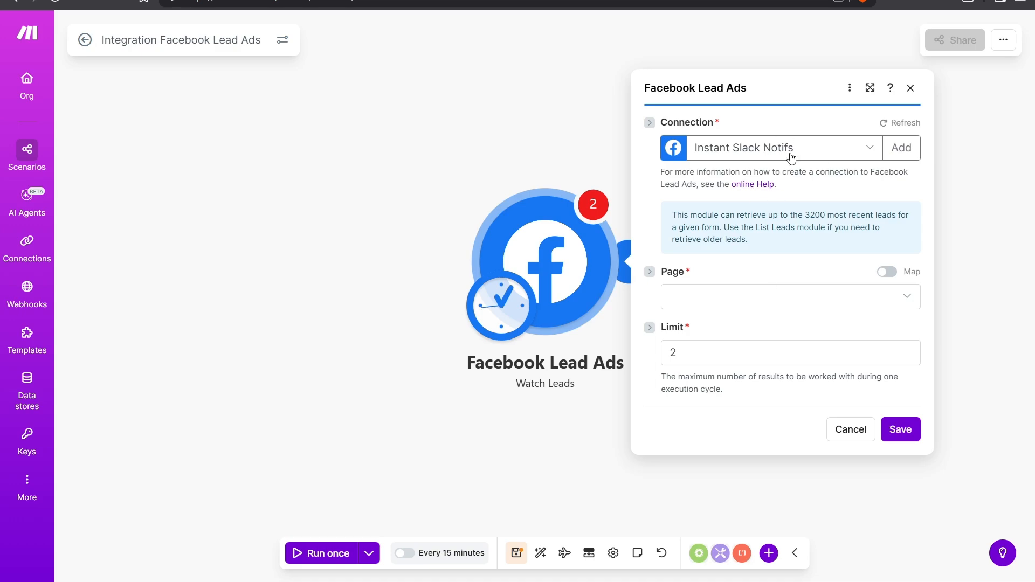
left_click(870, 154)
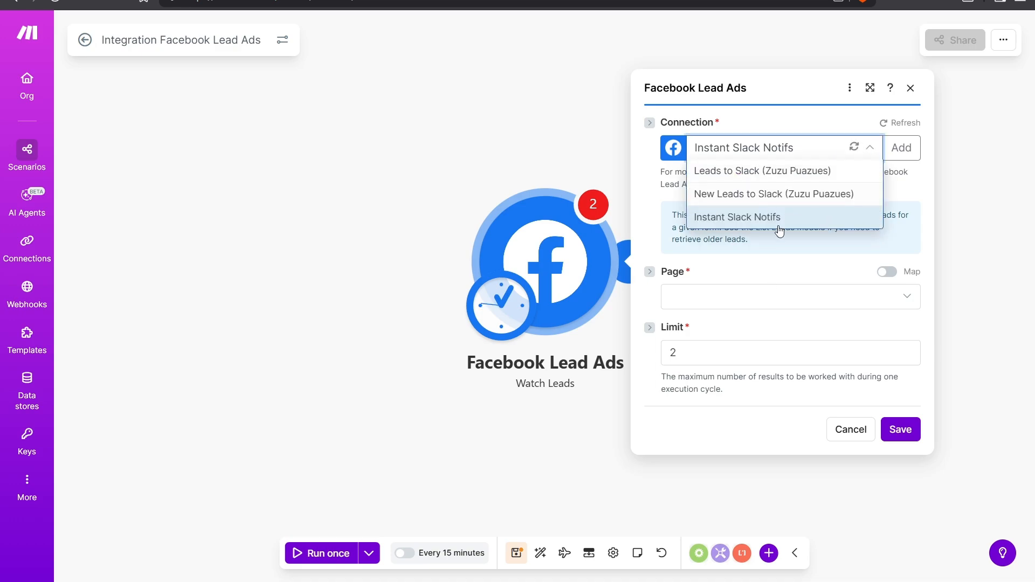
left_click(854, 146)
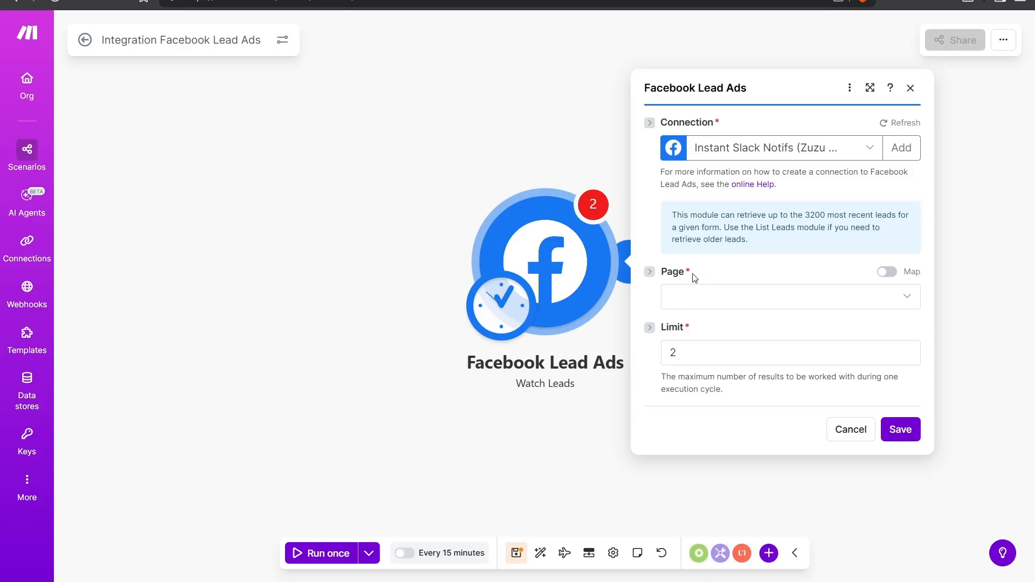
- Set the module's page to Grunclerozz (Downey) and its form to "Untitled form 11/12/25, 2:03 AM", and save the module settings
left_click(908, 300)
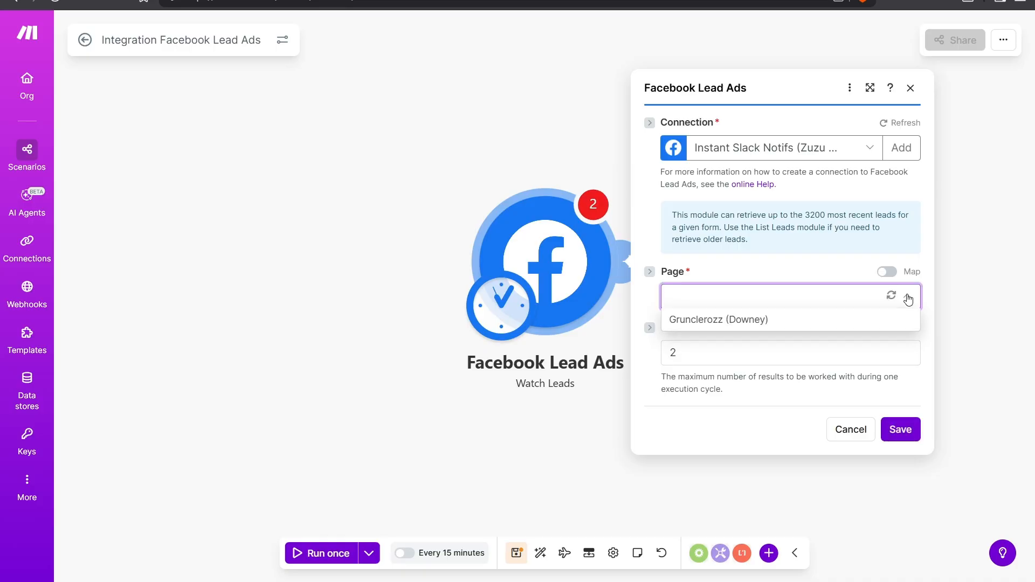
left_click(737, 324)
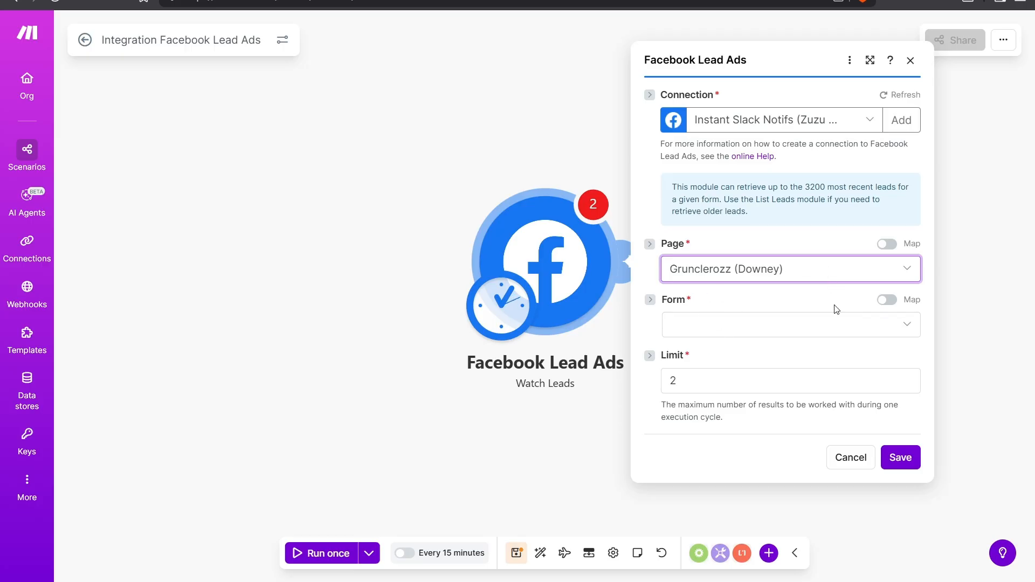
left_click(908, 325)
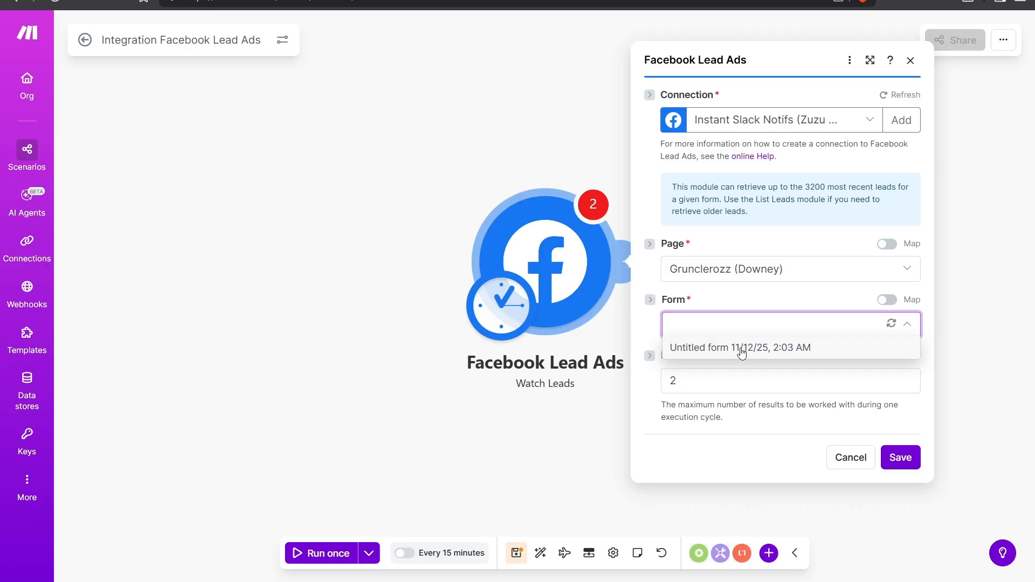
left_click(702, 353)
double_click(682, 382)
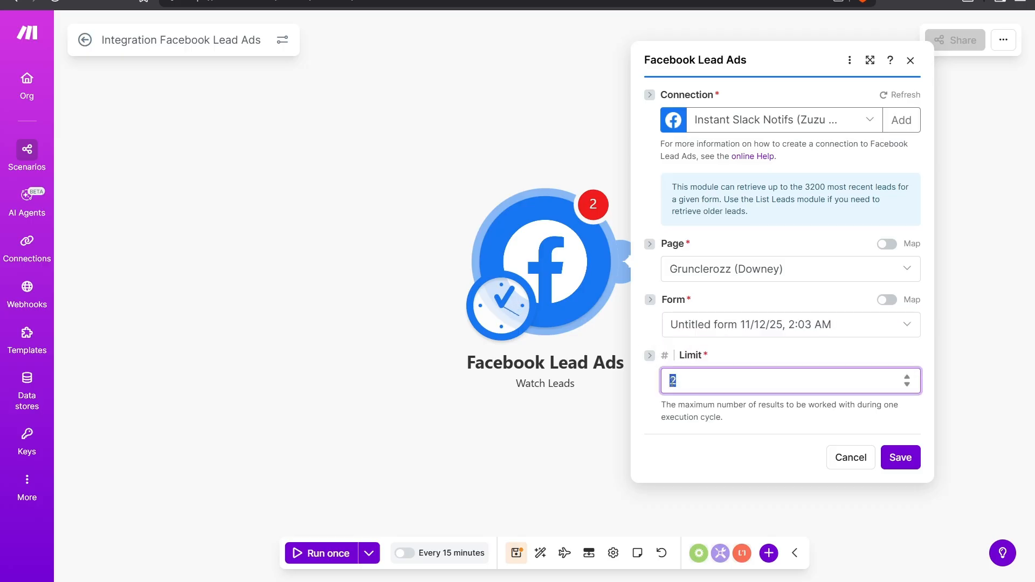
left_click(703, 388)
left_click_drag(701, 383, 666, 383)
left_click(718, 388)
left_click(678, 403)
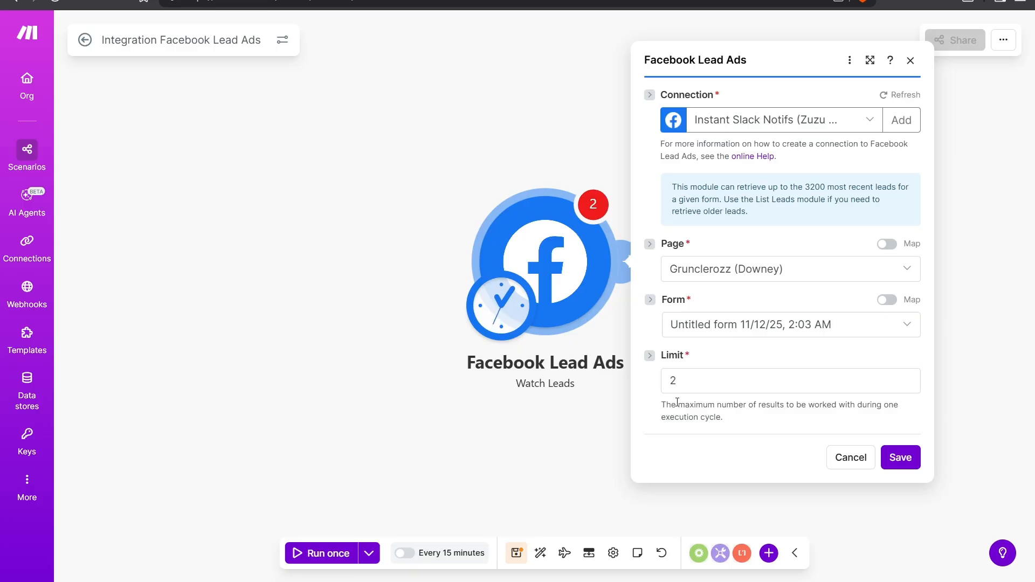
left_click(919, 459)
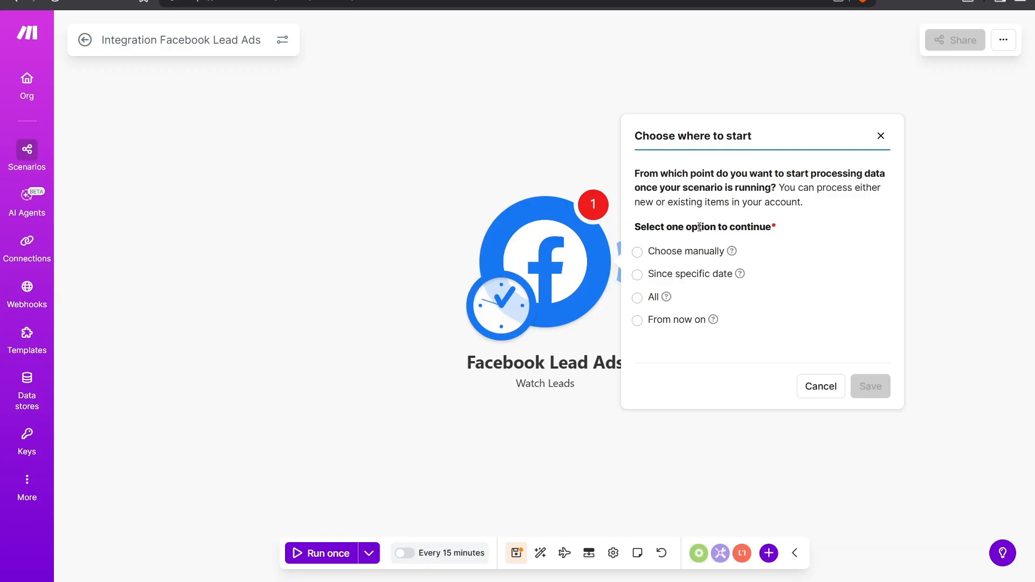
- Review the starting point options for the trigger, choose From now on and save
left_click(641, 258)
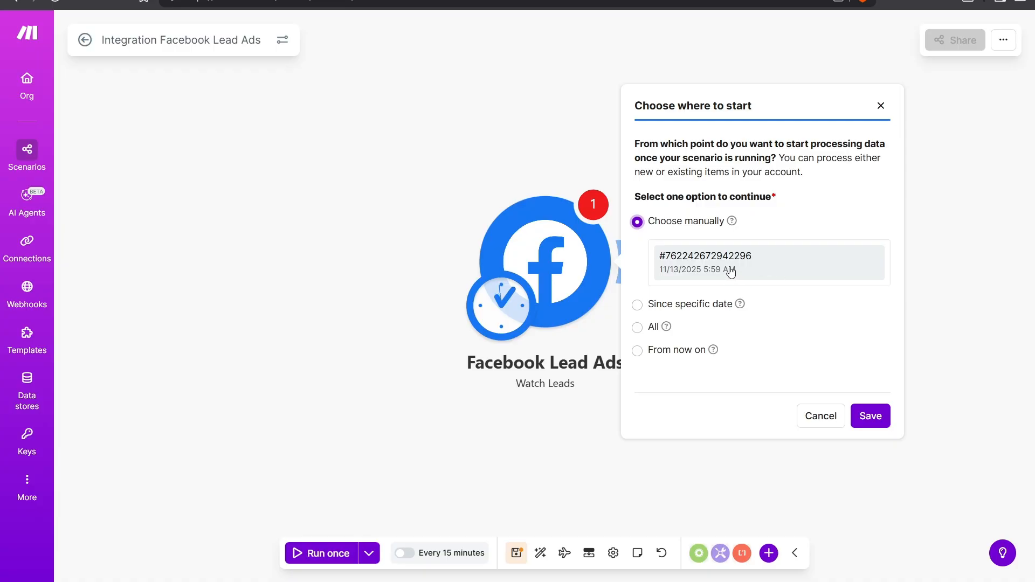
left_click(709, 305)
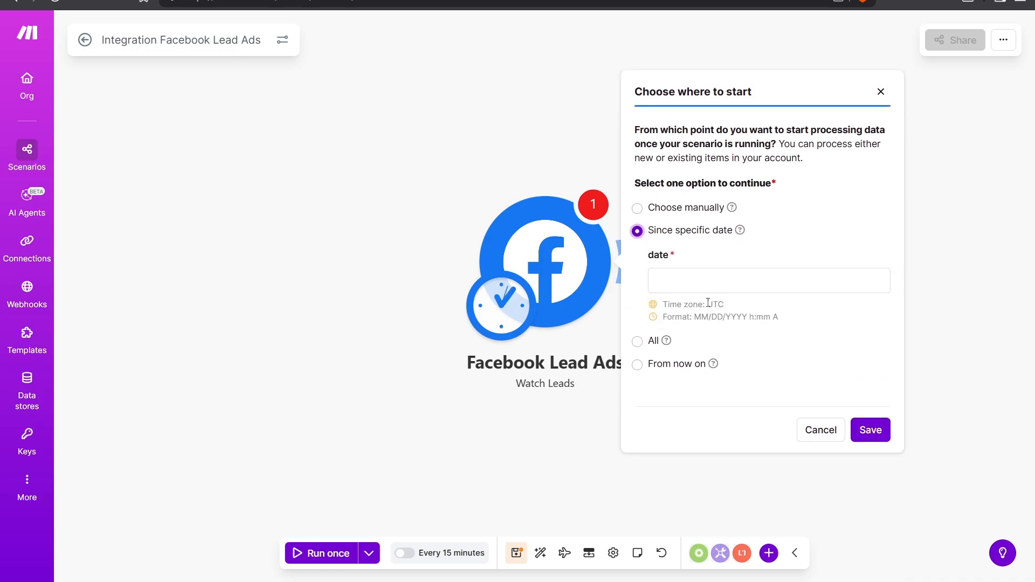
left_click(638, 343)
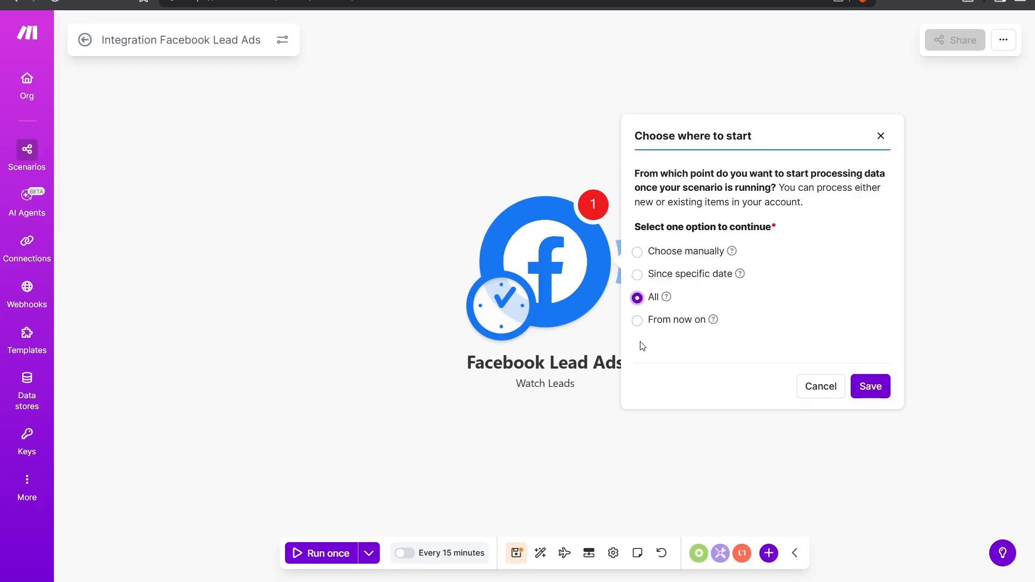
left_click(683, 330)
left_click(872, 387)
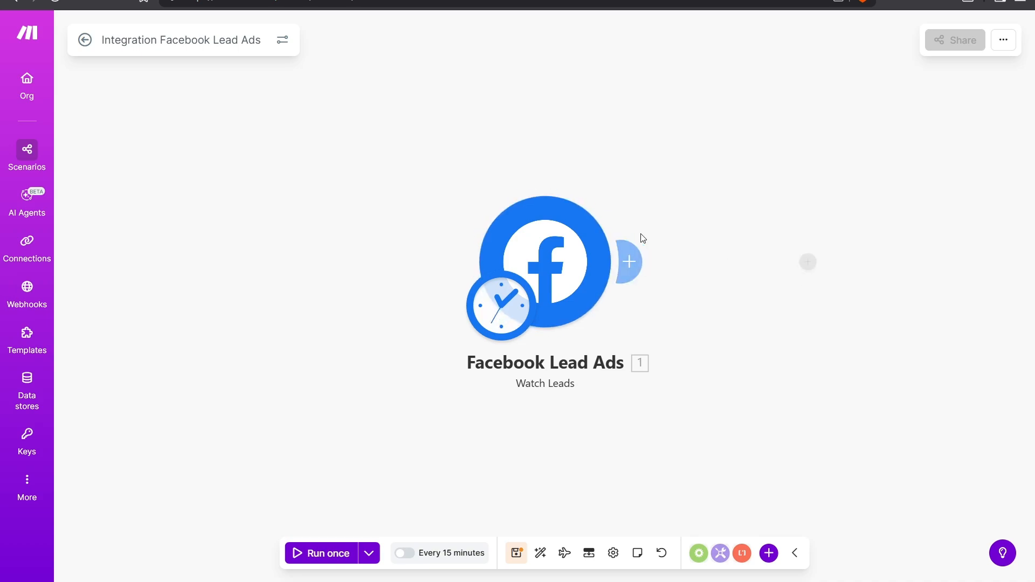
- Add a Slack Send a Message module after the Facebook Lead Ads Watch Leads trigger
left_click(631, 264)
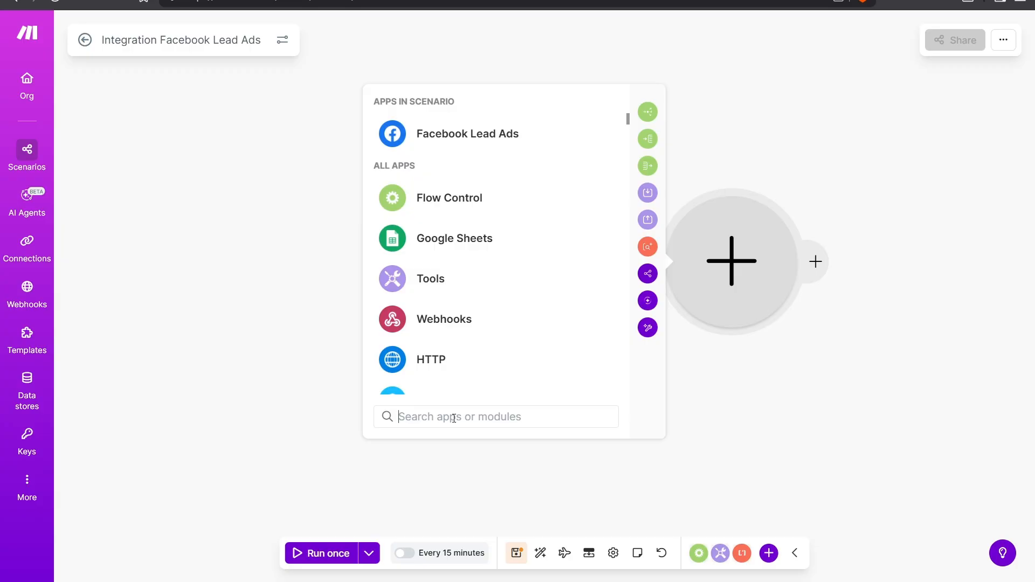
type("Slack")
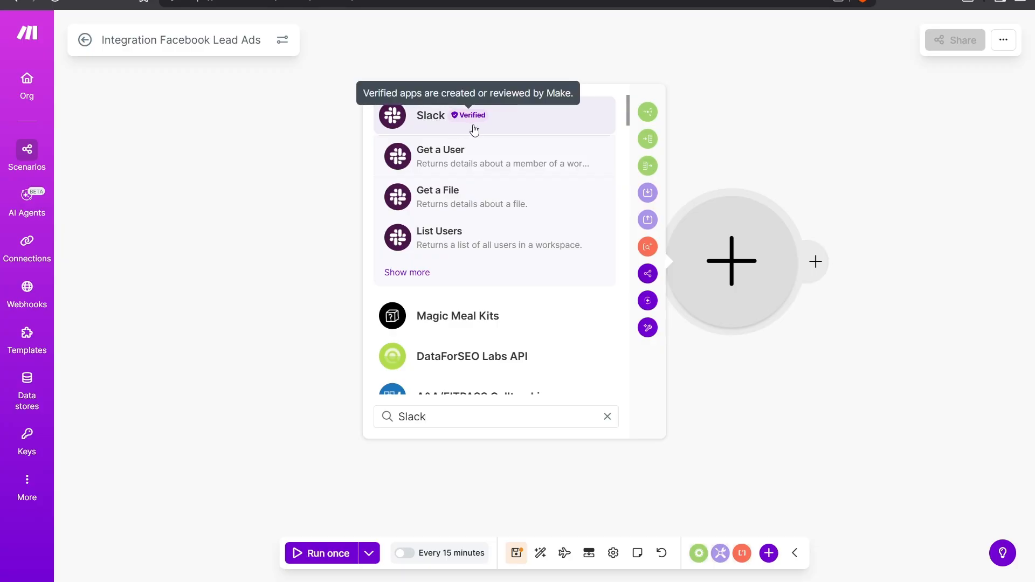
left_click(508, 128)
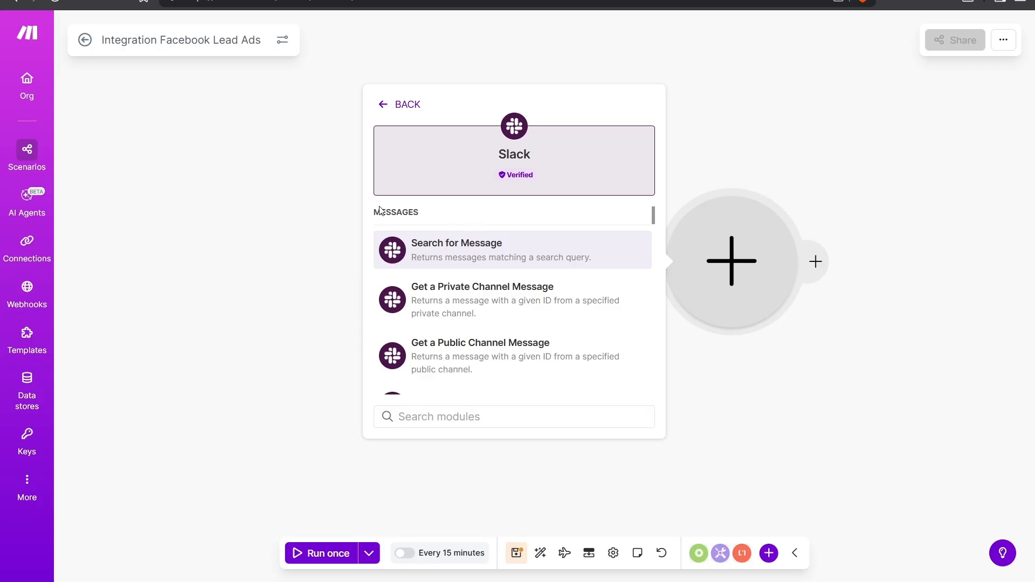
left_click_drag(371, 215, 430, 218)
left_click(432, 219)
scroll(440, 269, "down", 5)
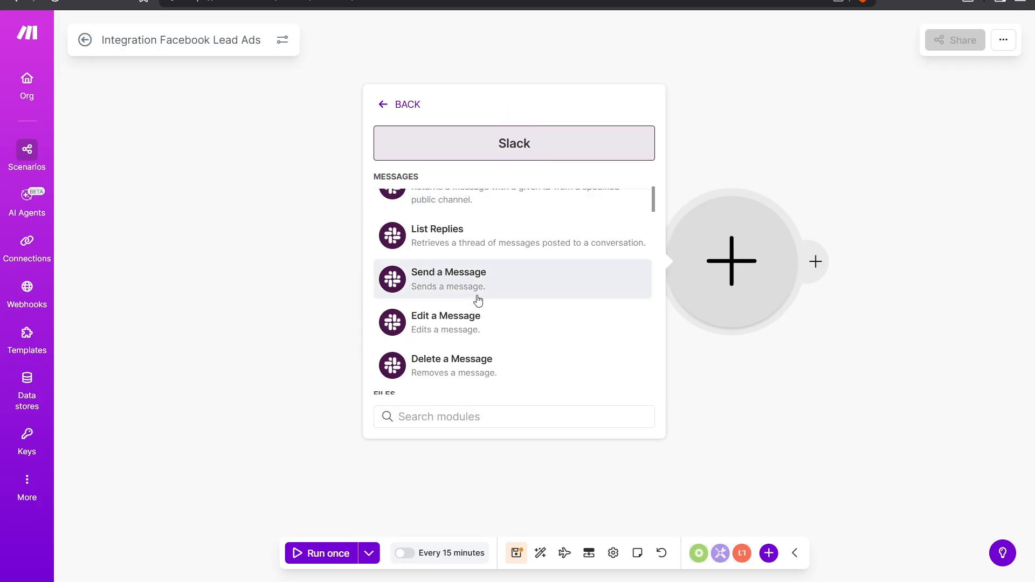
left_click(478, 300)
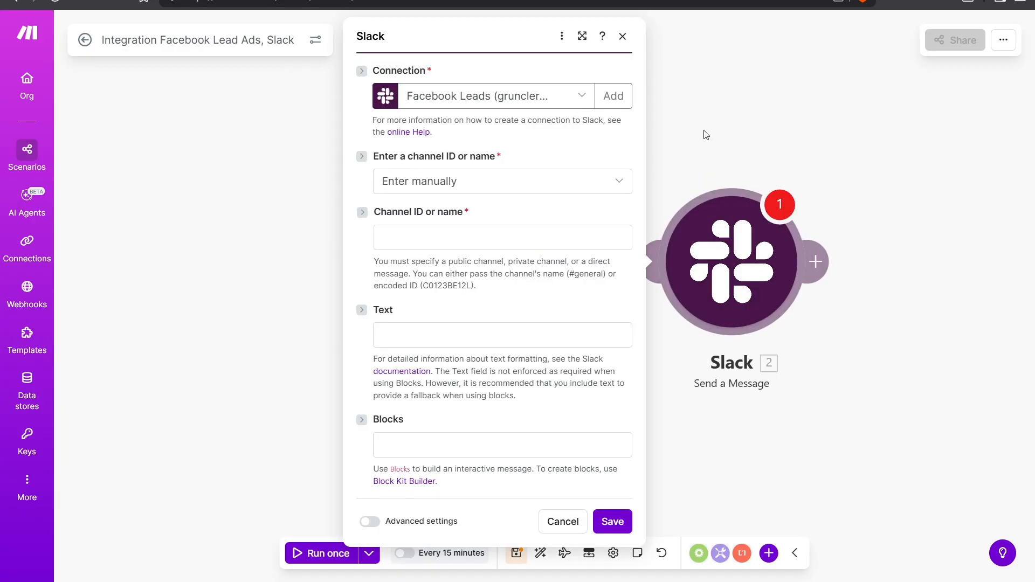
- Create a Slack (bot) connection with the default name "My Slack (bot) connection" and authorize Make for the Grunclerozz workspace
left_click(615, 97)
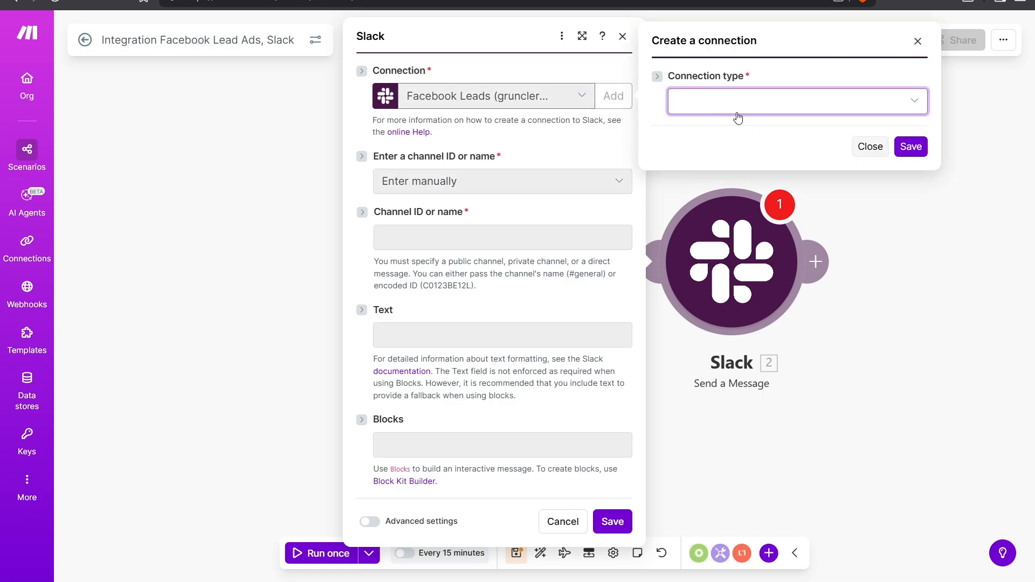
left_click(745, 115)
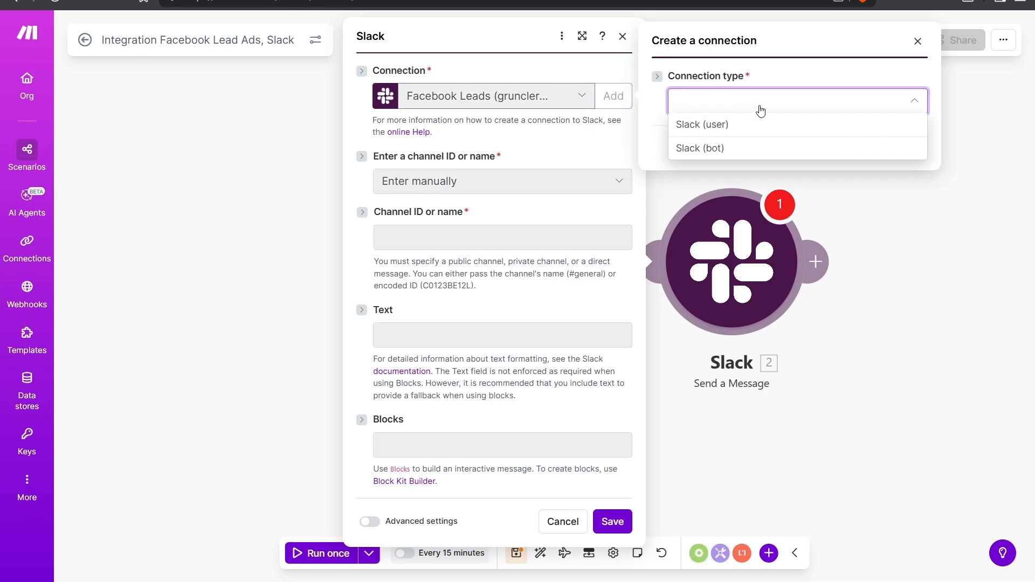
left_click(712, 151)
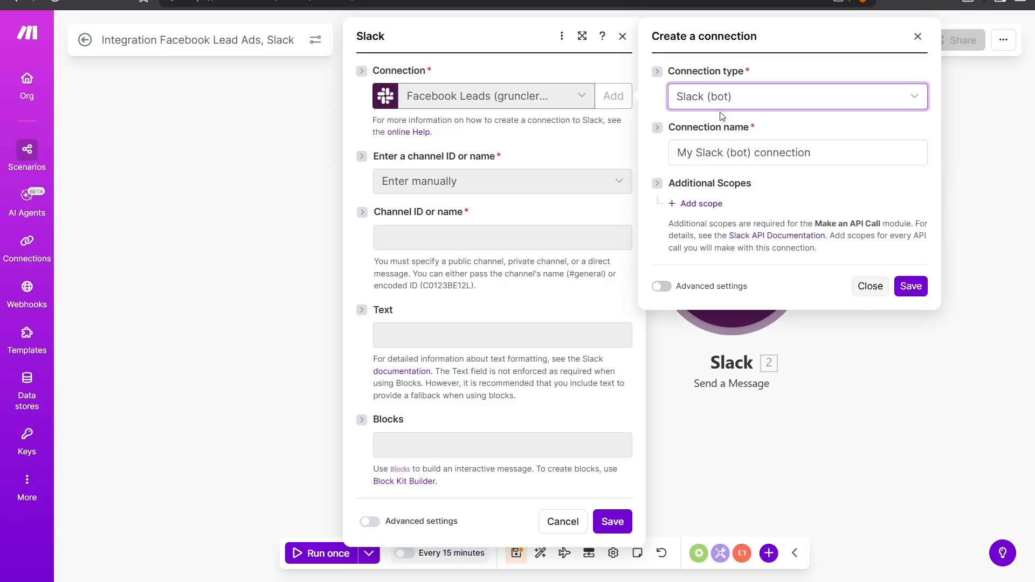
left_click(725, 105)
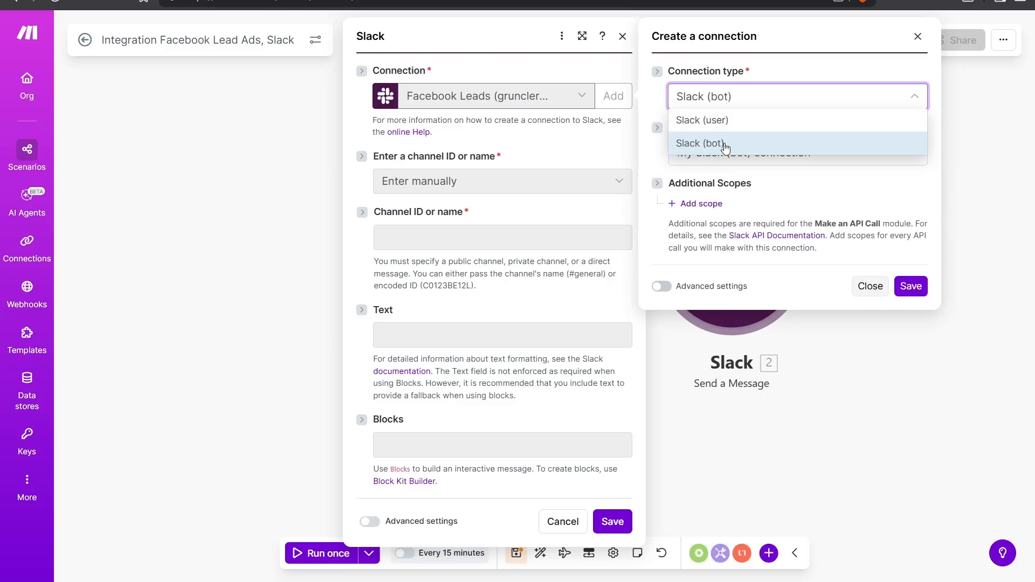
left_click(725, 144)
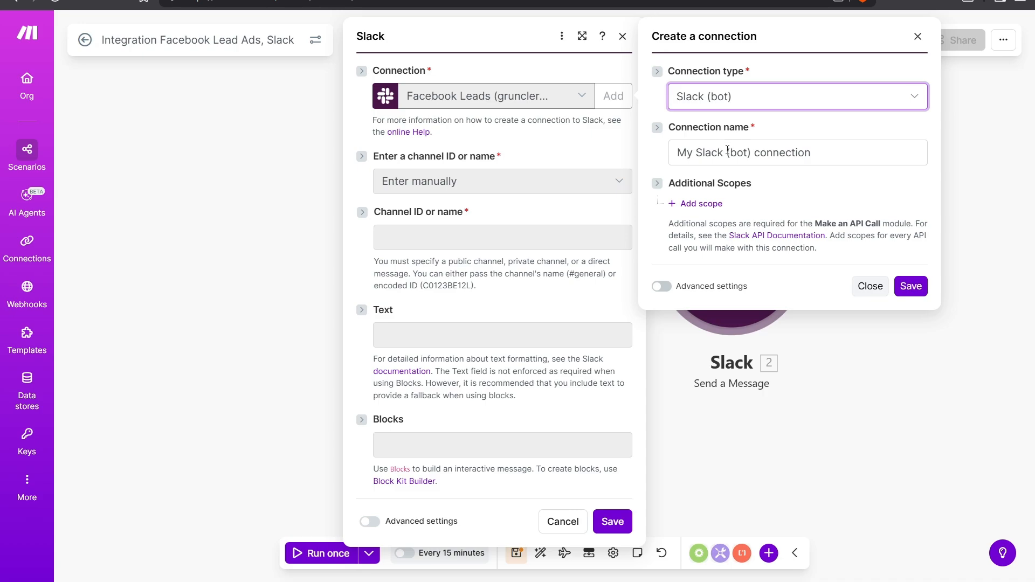
left_click_drag(825, 154, 660, 152)
left_click(820, 184)
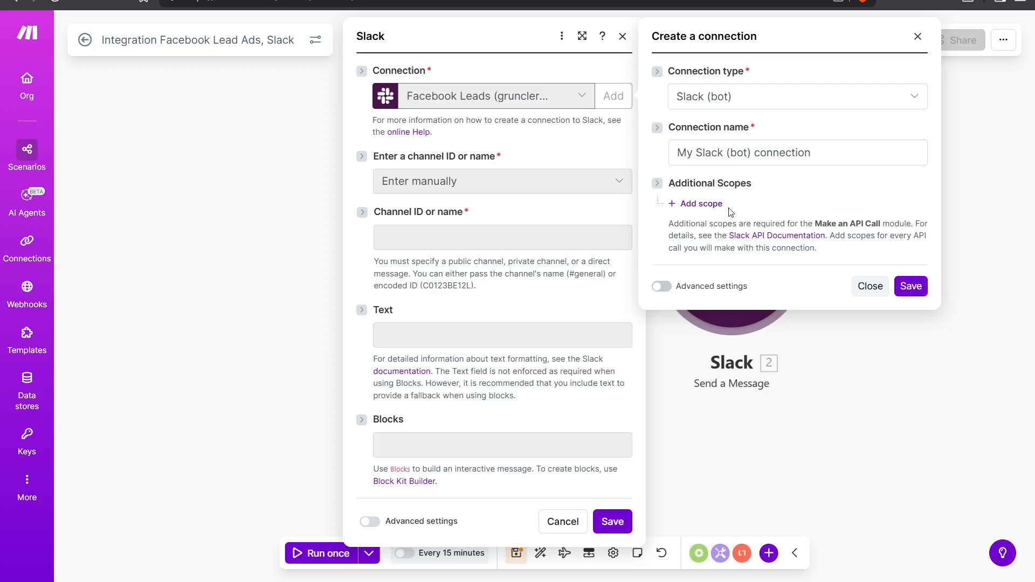
left_click(910, 287)
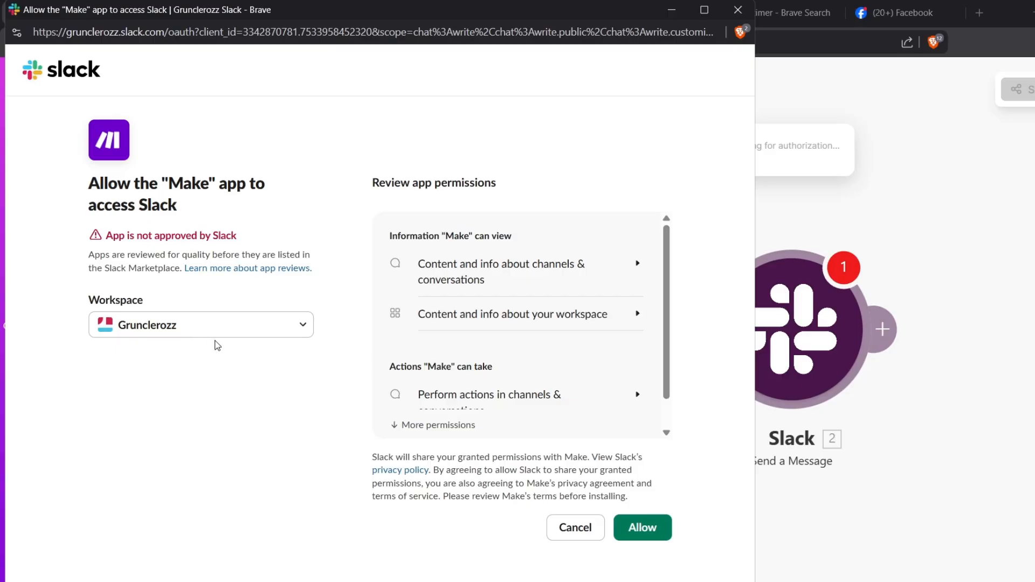
left_click(643, 528)
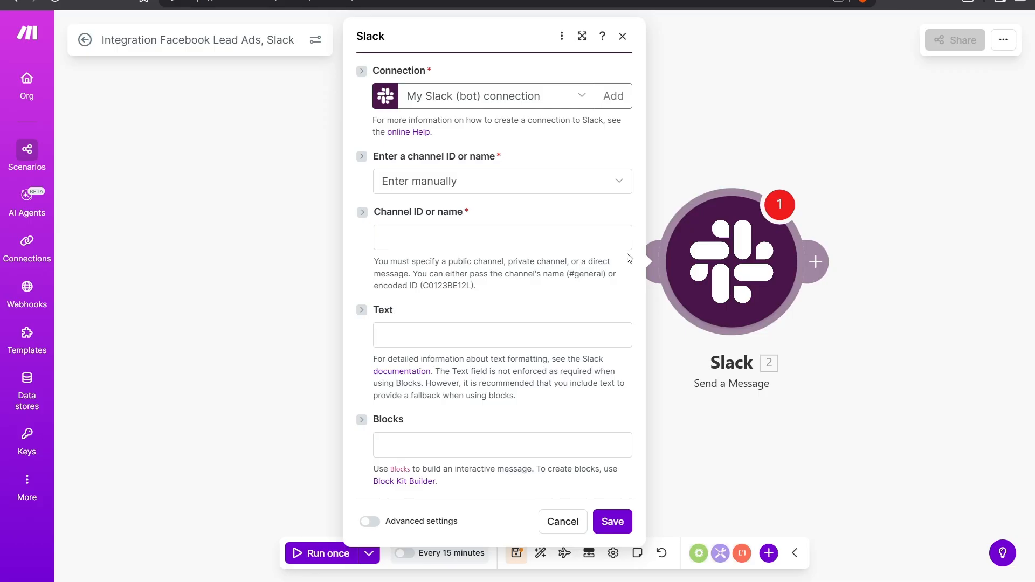
- Set the Slack module to select its channel from the list, with type Public channel and channel all-grunclerozz
left_click(425, 185)
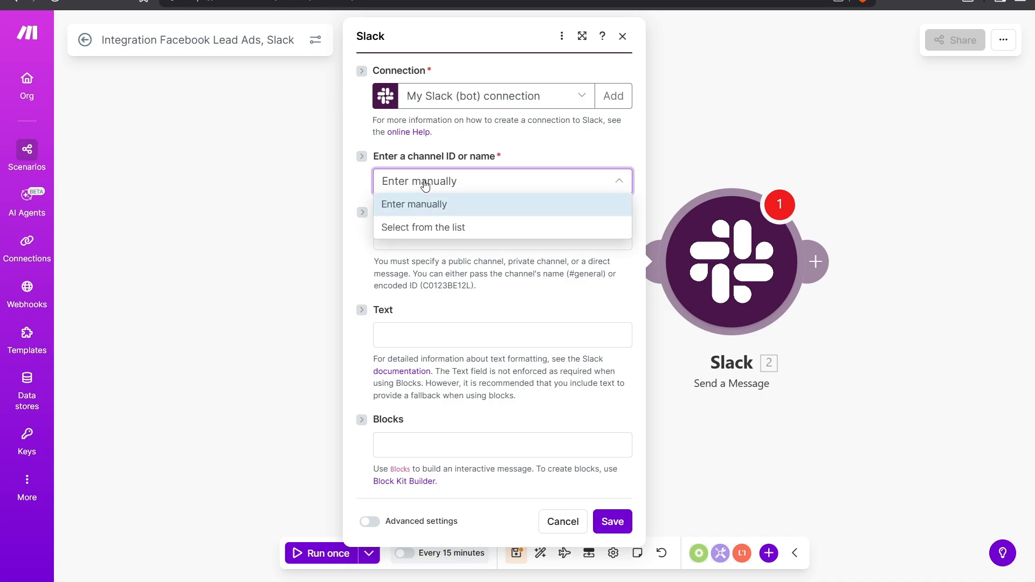
left_click(436, 229)
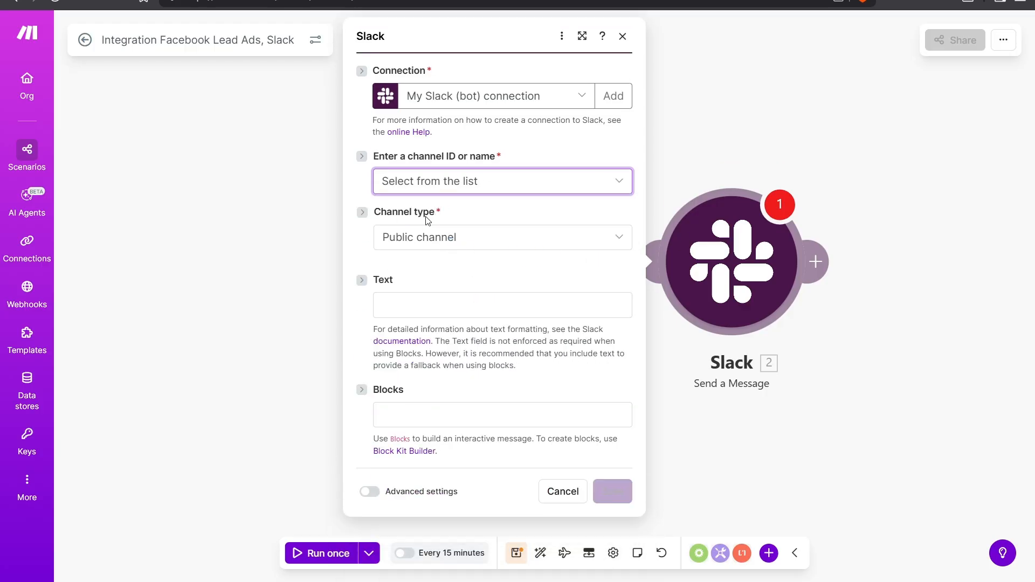
left_click_drag(376, 213, 442, 216)
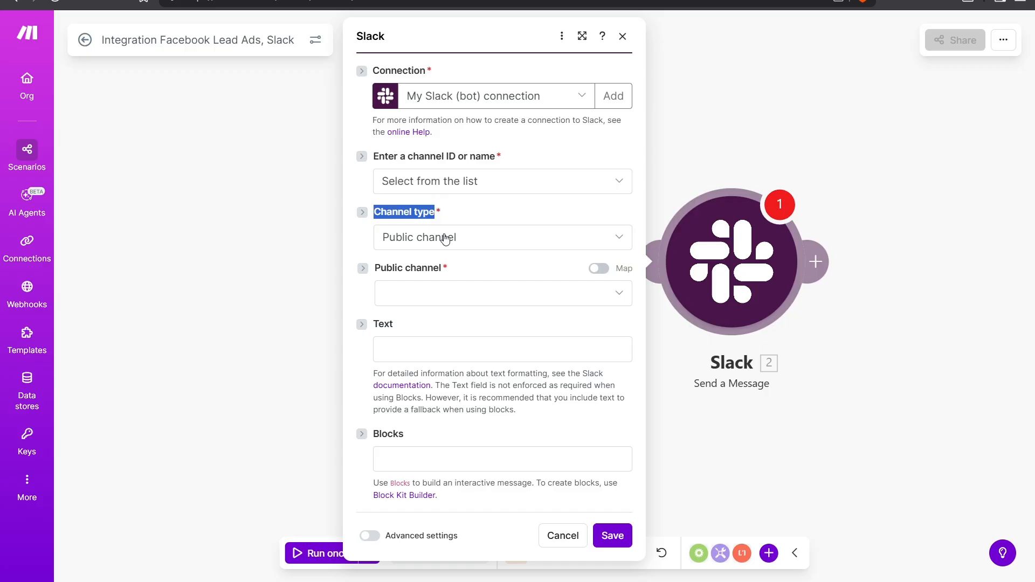
left_click(465, 274)
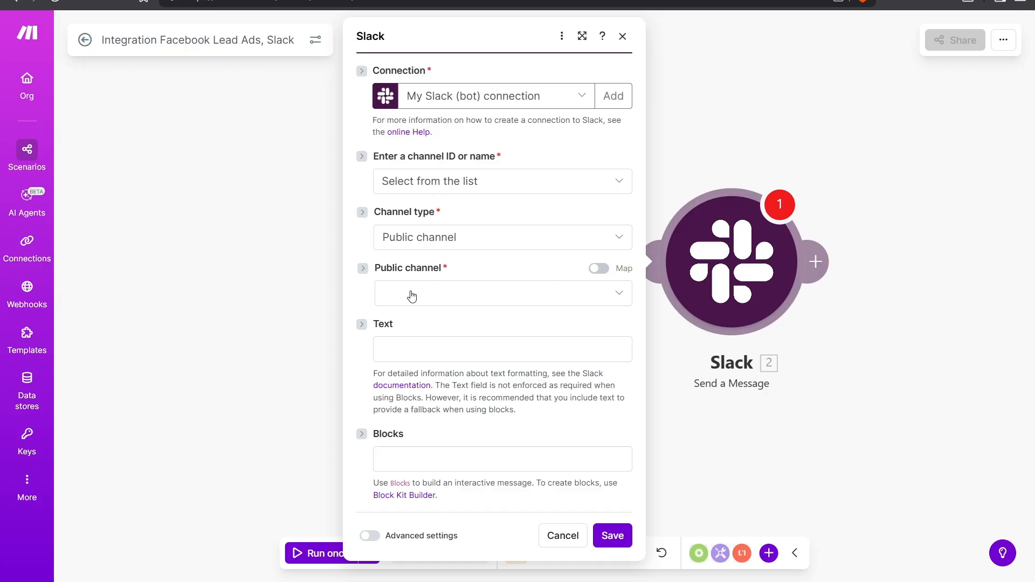
left_click(619, 238)
left_click(397, 270)
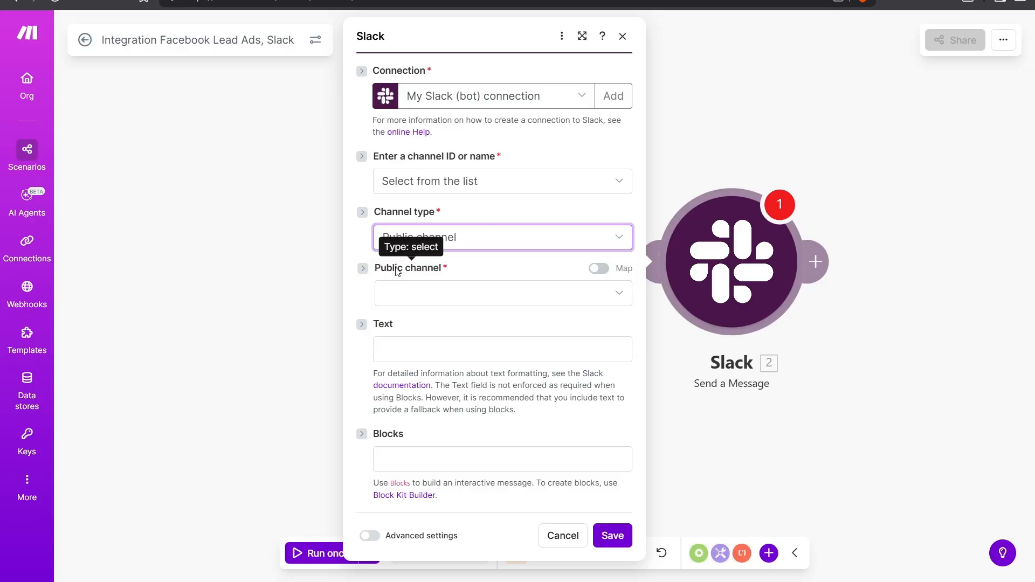
left_click(619, 293)
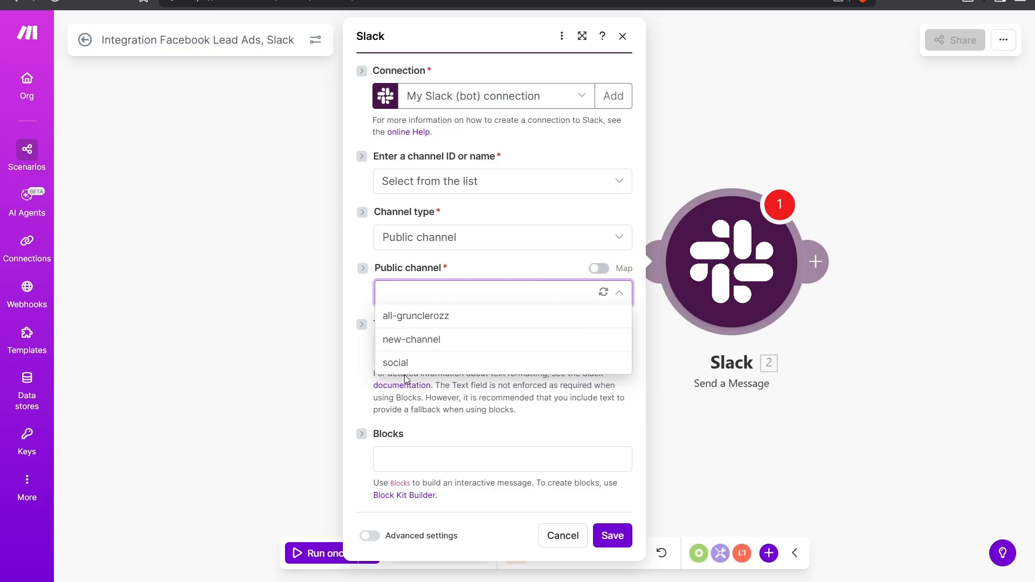
left_click(414, 319)
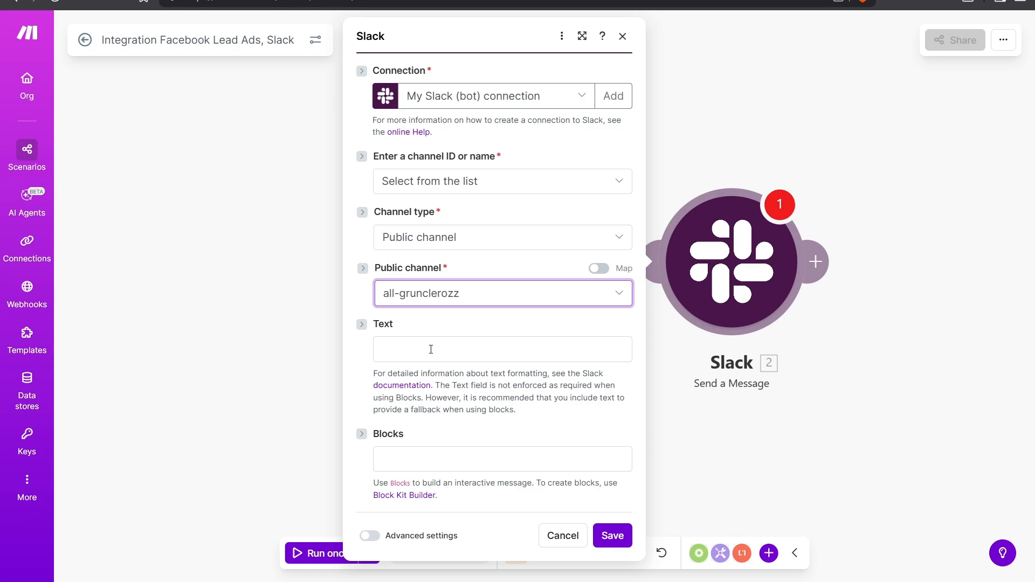
- Map the lead's Email, Full name and Phone number into the Slack message text, without the general Field data item, and save the module
left_click(431, 350)
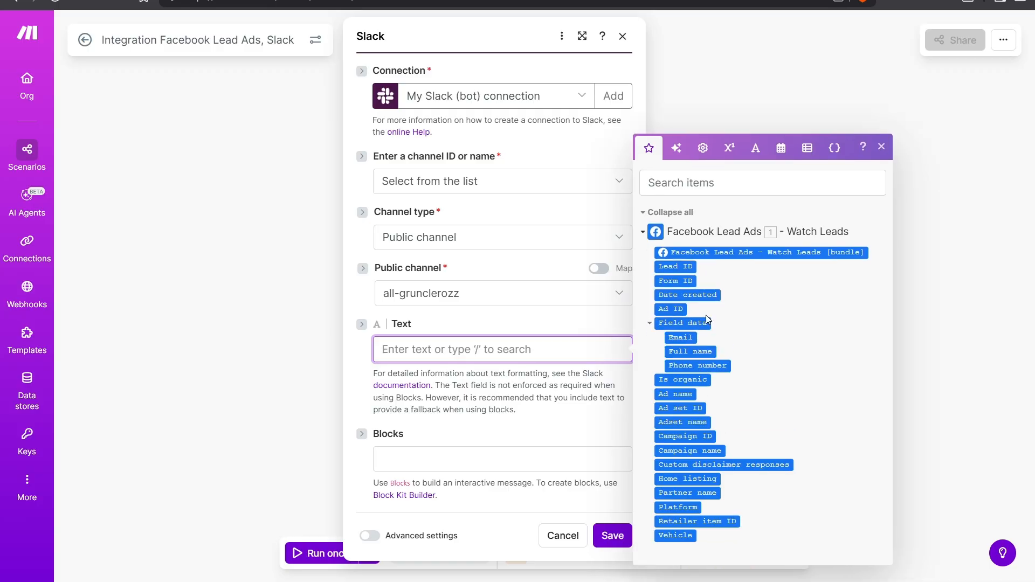
left_click(699, 322)
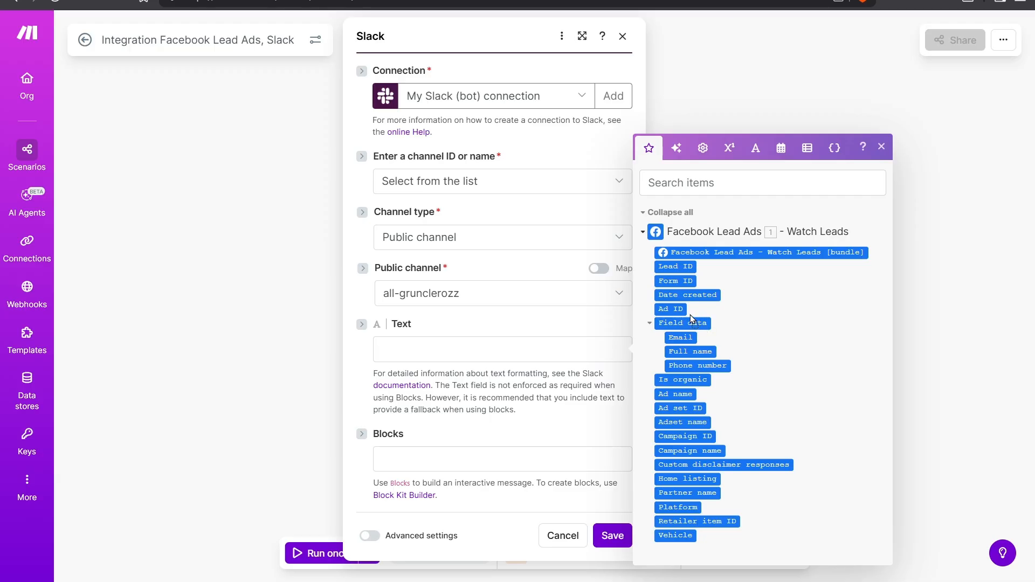
left_click_drag(632, 319, 434, 347)
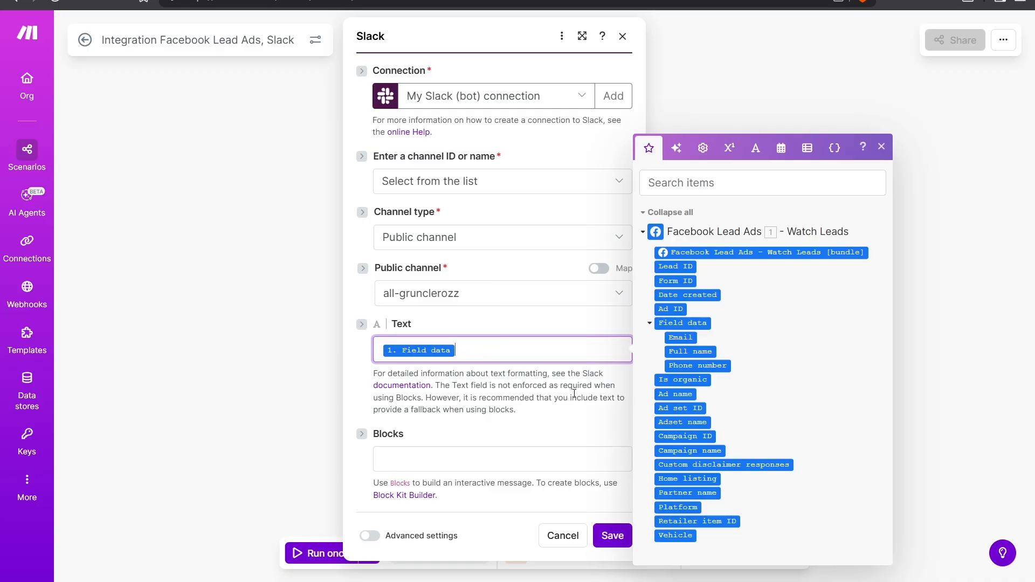
left_click(684, 339)
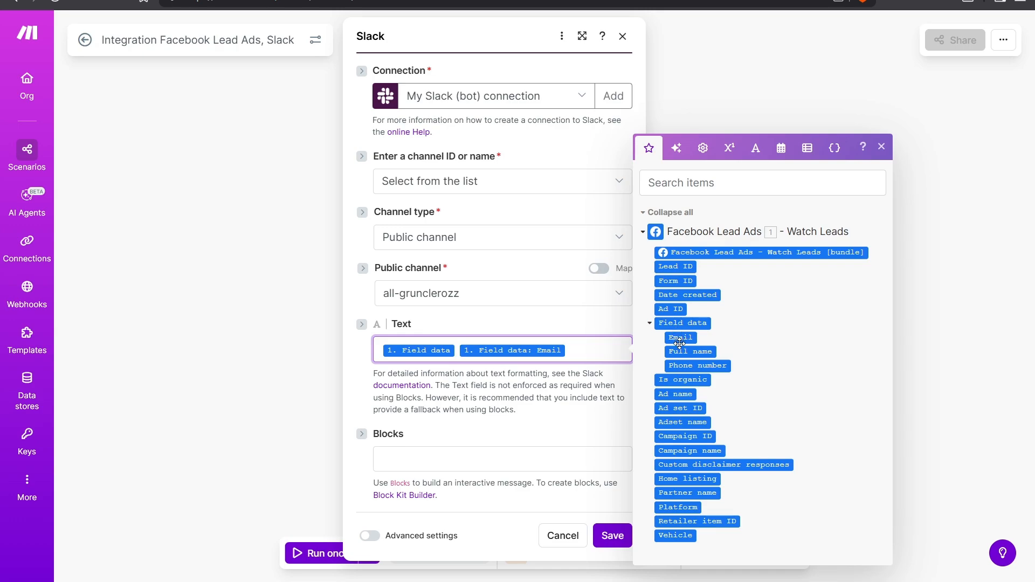
left_click(682, 351)
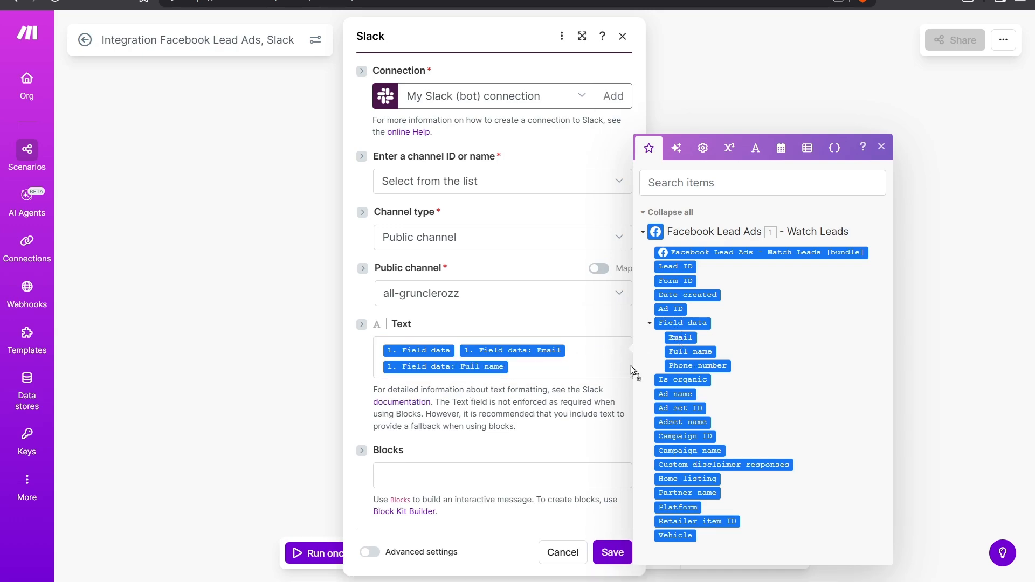
left_click(698, 365)
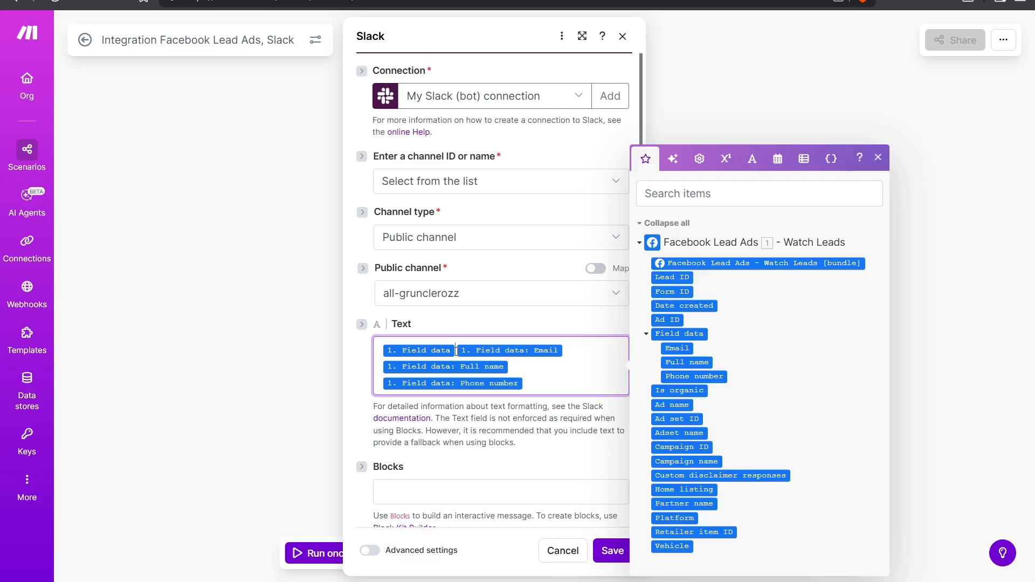
key("BackSpace")
left_click(518, 402)
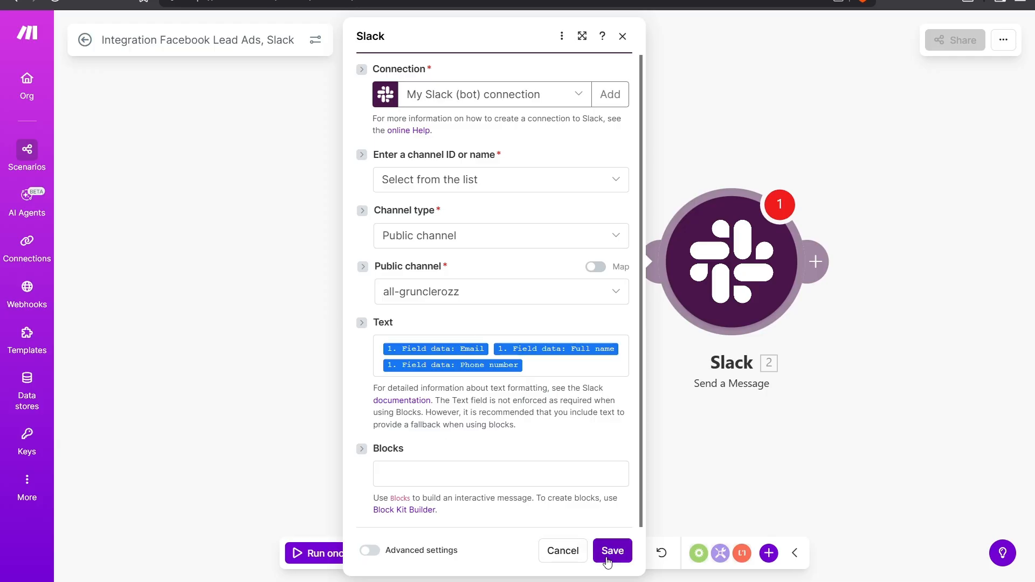
left_click(608, 560)
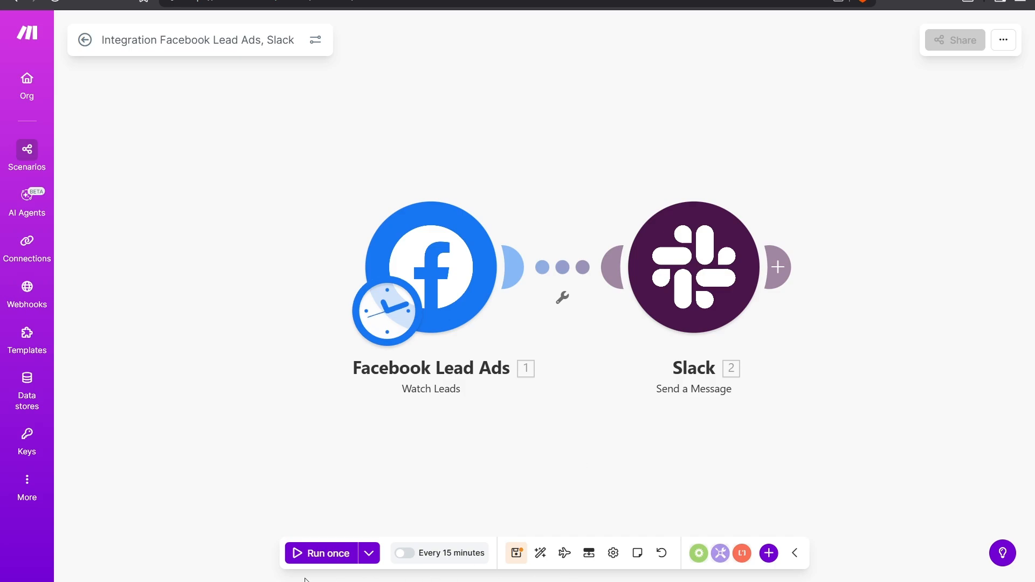
- Run the Facebook Lead Ads to Slack scenario once as a test
left_click(316, 549)
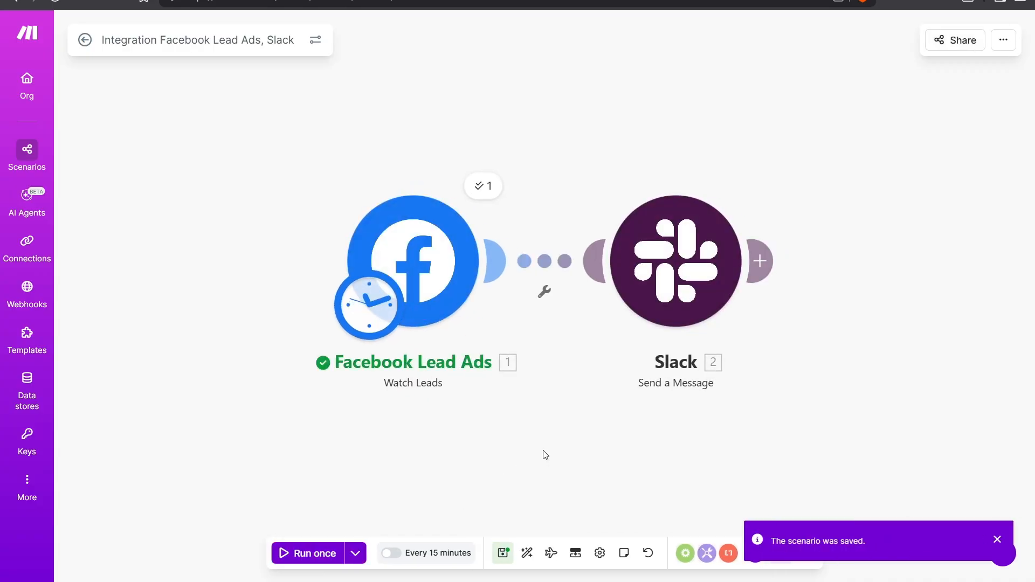
left_click_drag(544, 452, 565, 456)
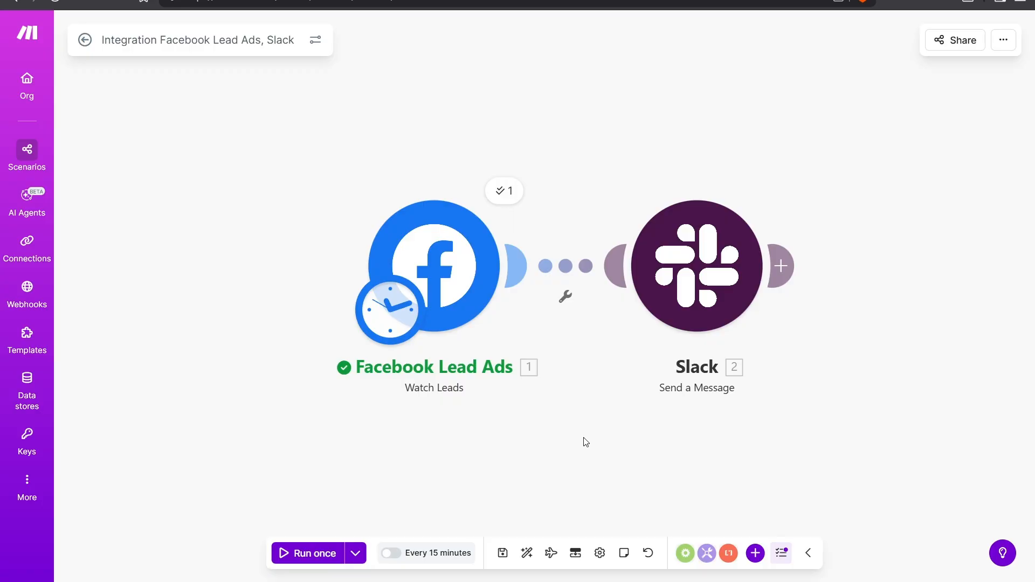